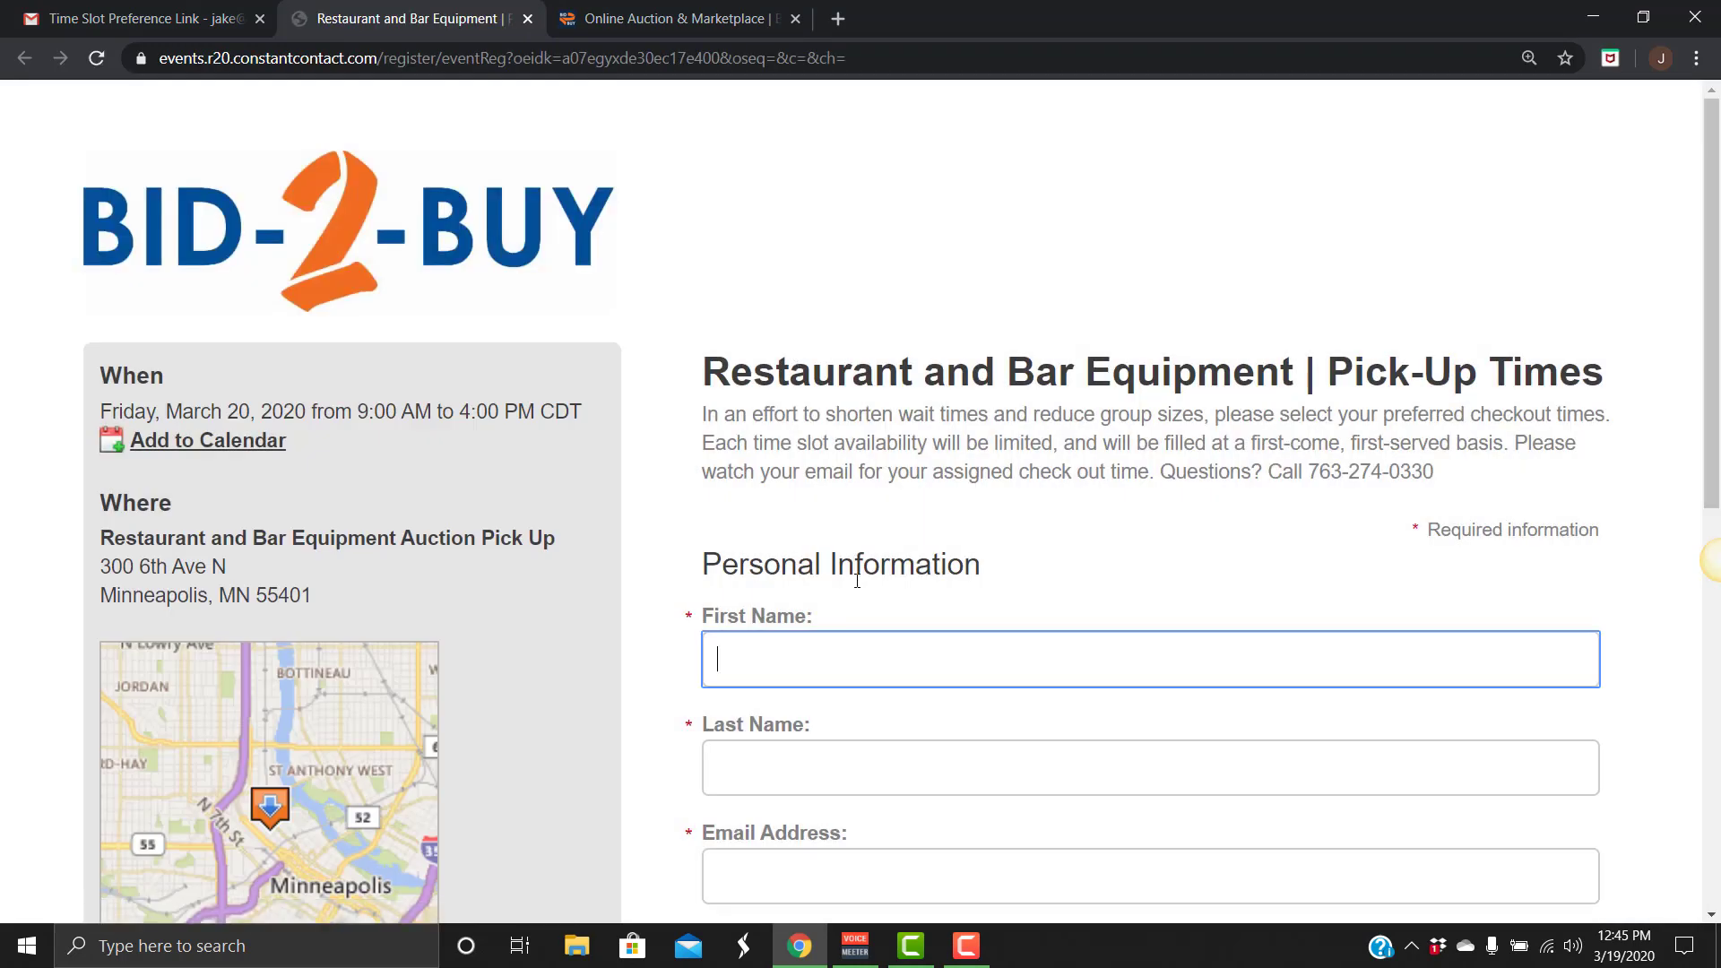
{"action": "type", "text": "Bid"}
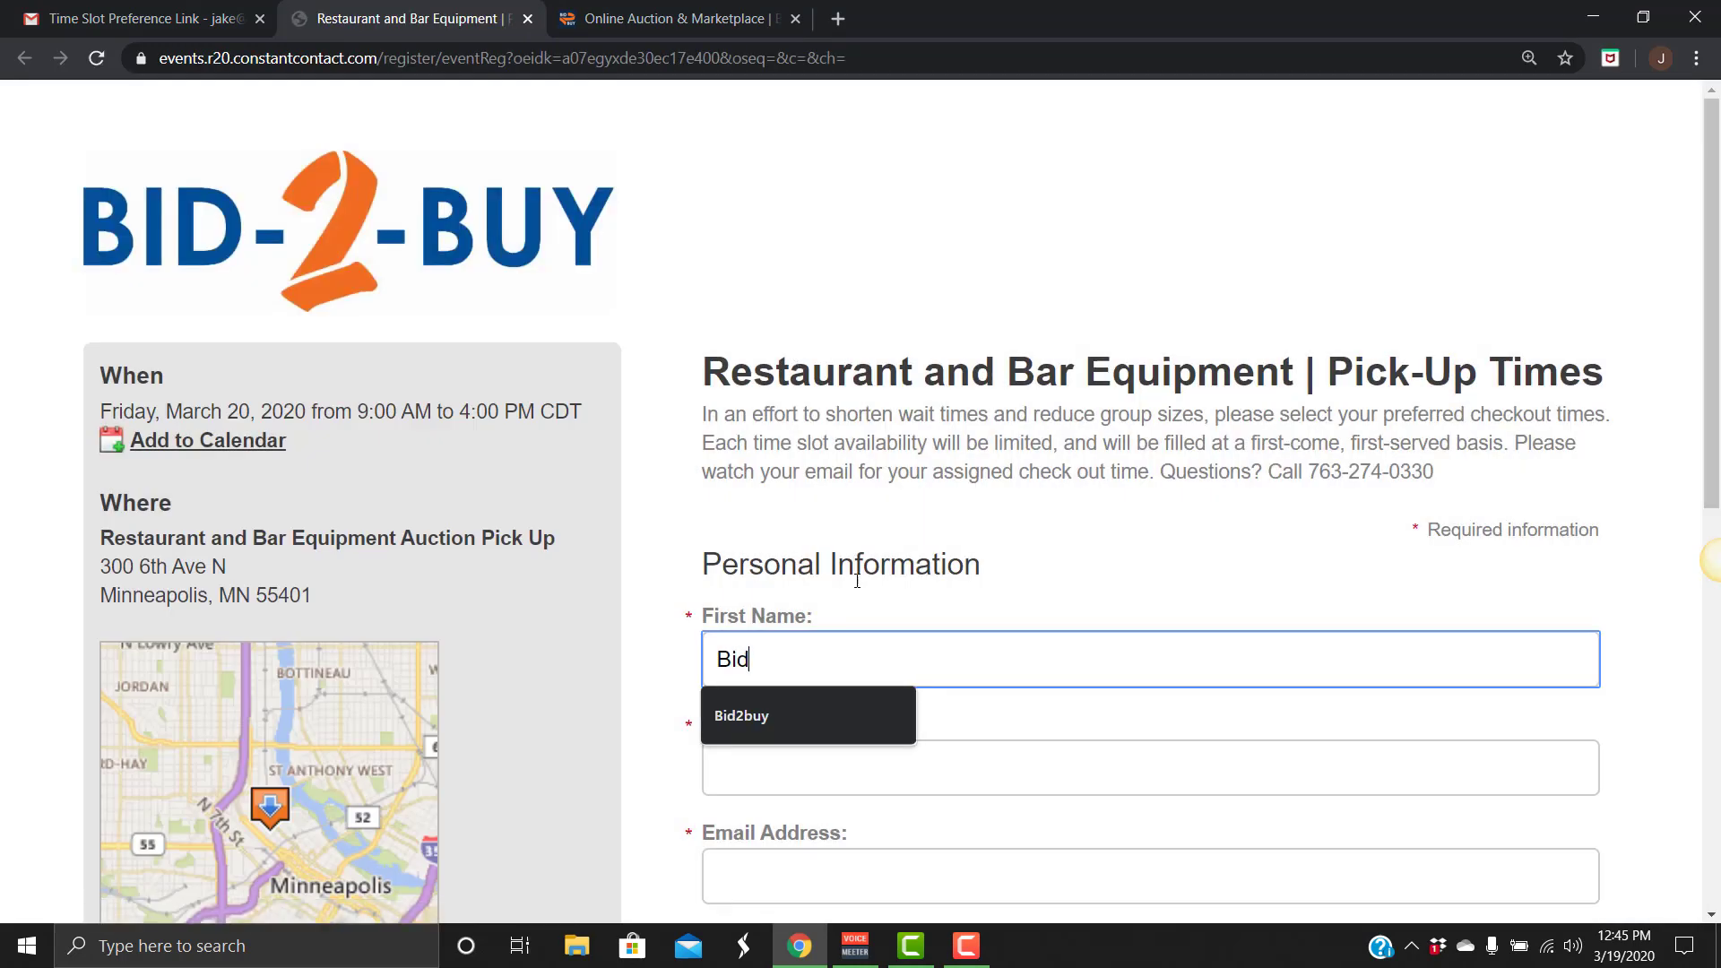
- Fill in first name Bid2buy and last name User from the autofill suggestions
{"action": "key", "text": "Down"}
{"action": "key", "text": "Return"}
{"action": "key", "text": "Tab"}
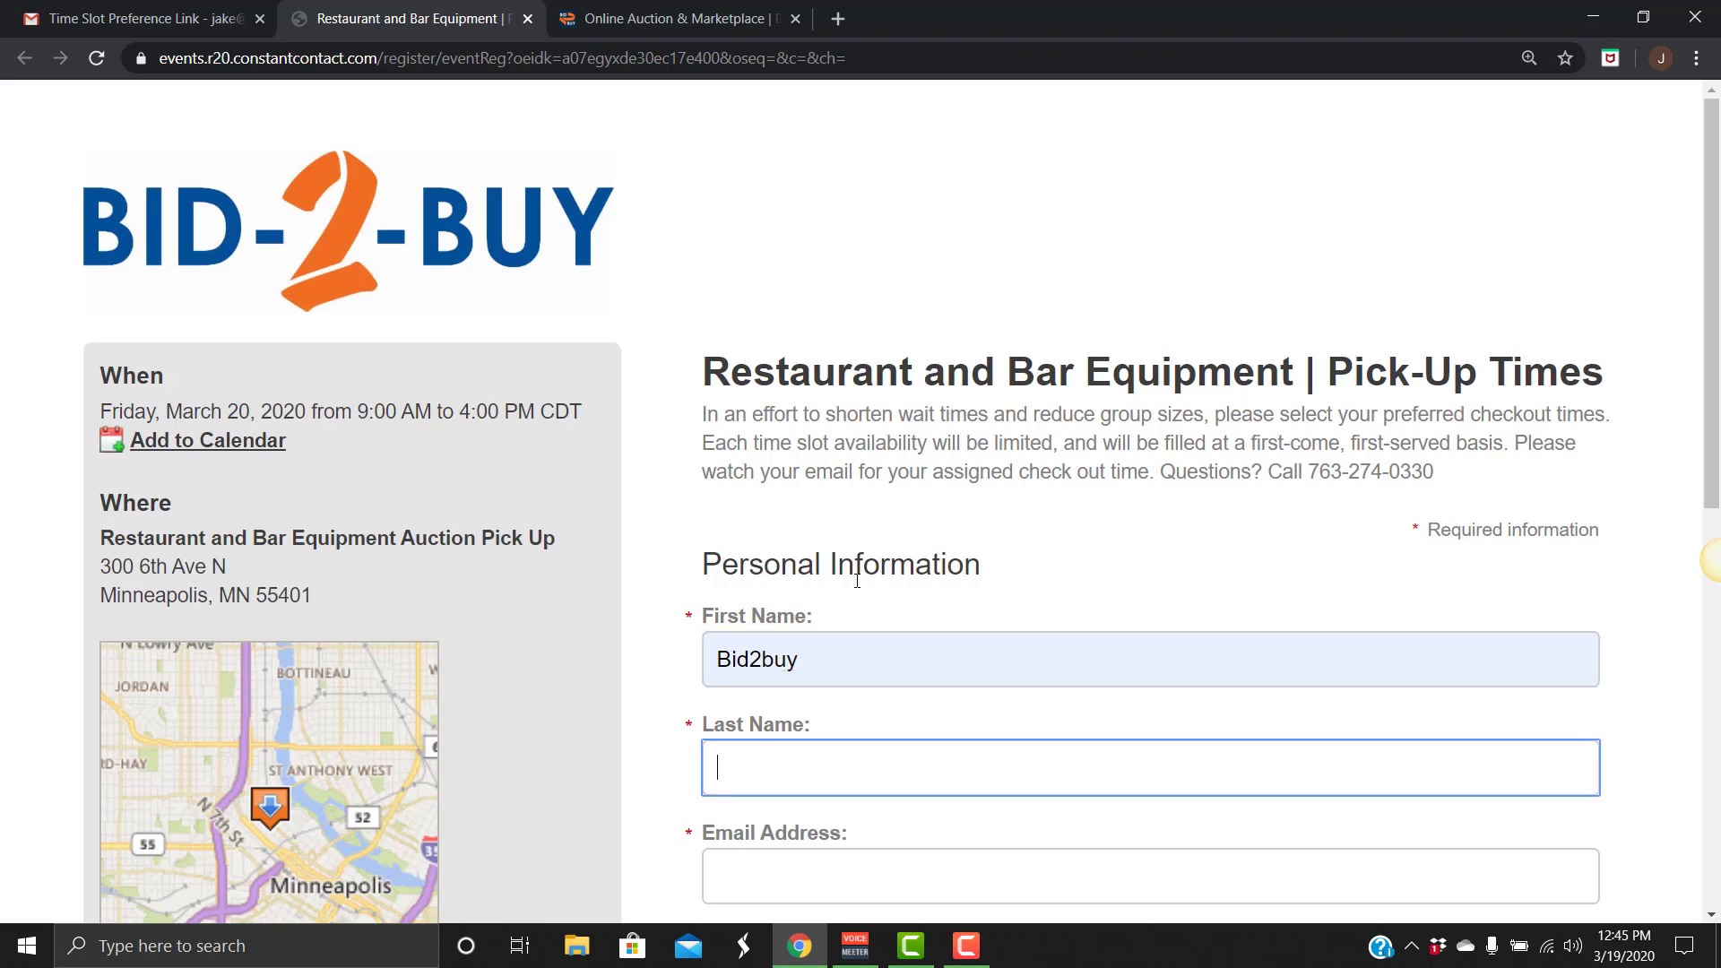
{"action": "type", "text": "u"}
{"action": "key", "text": "Down"}
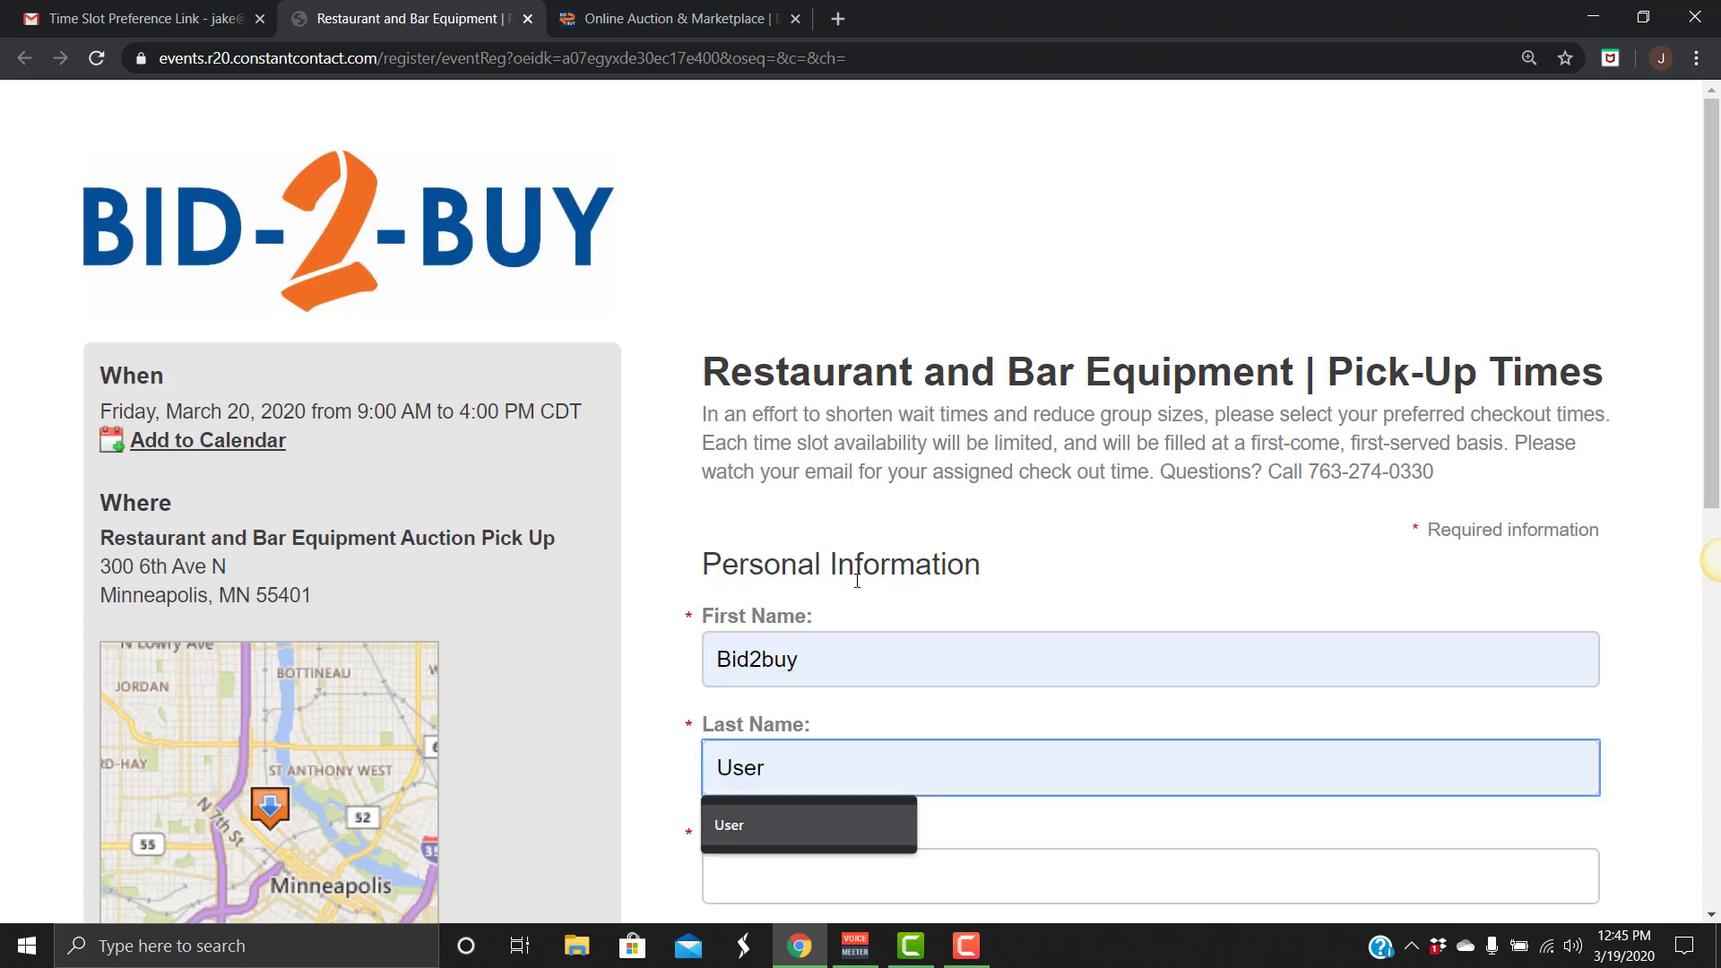
{"action": "key", "text": "Return"}
{"action": "key", "text": "Tab"}
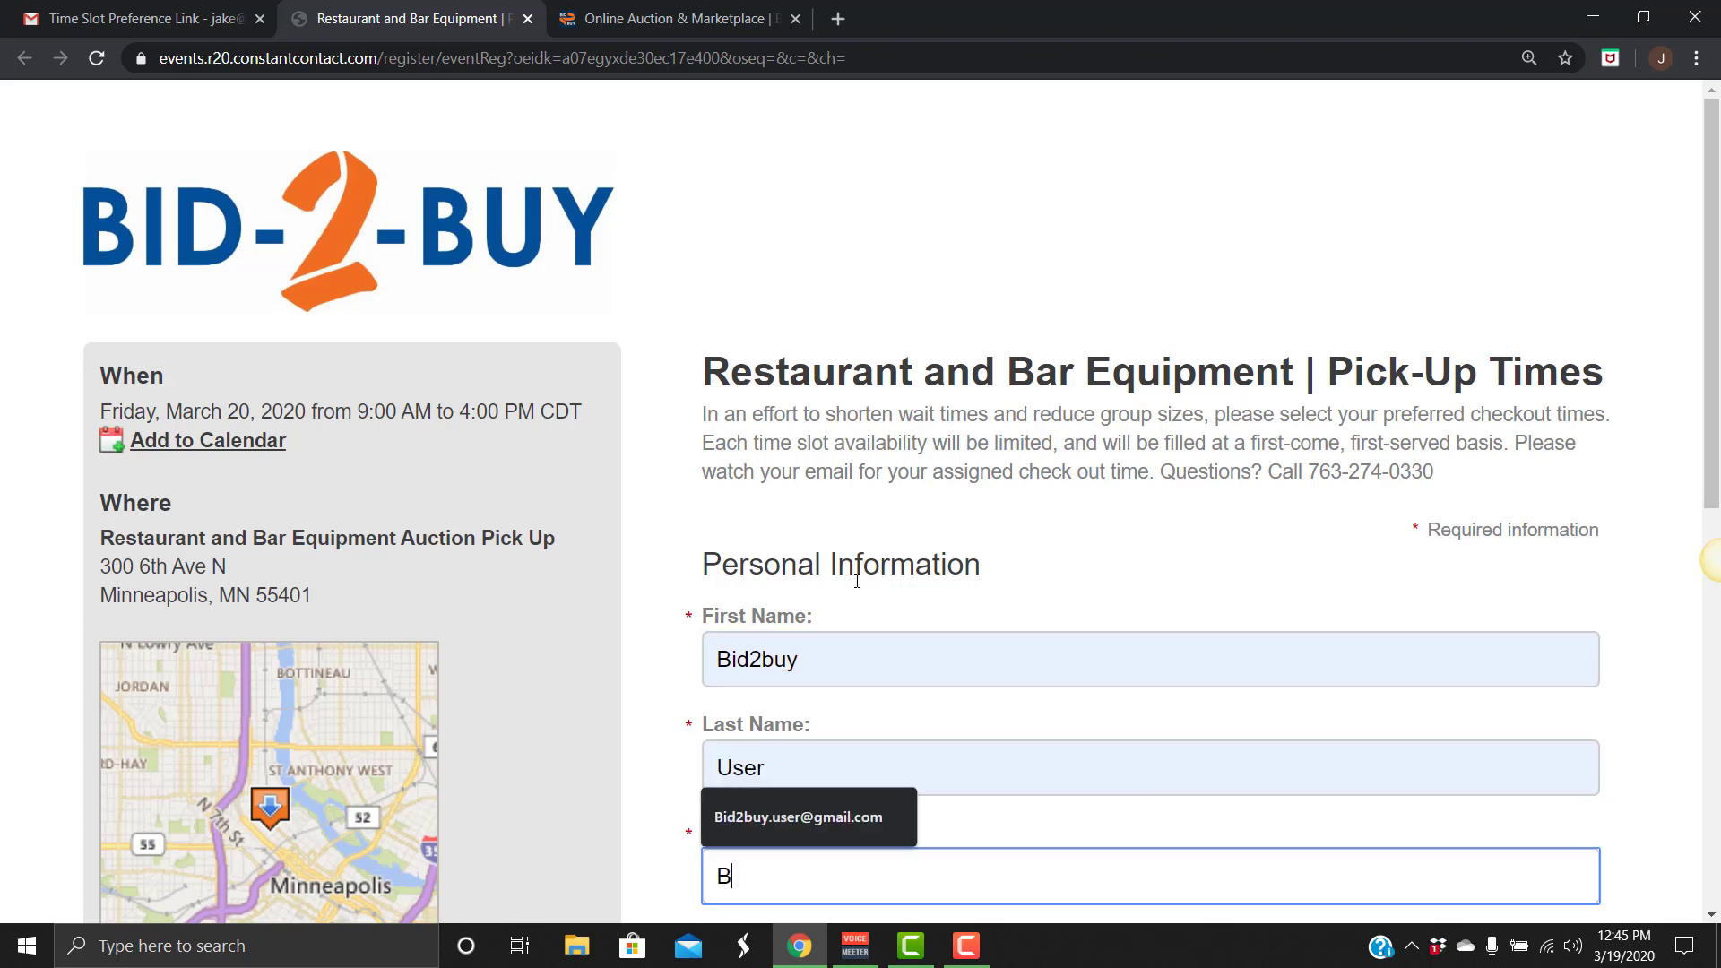
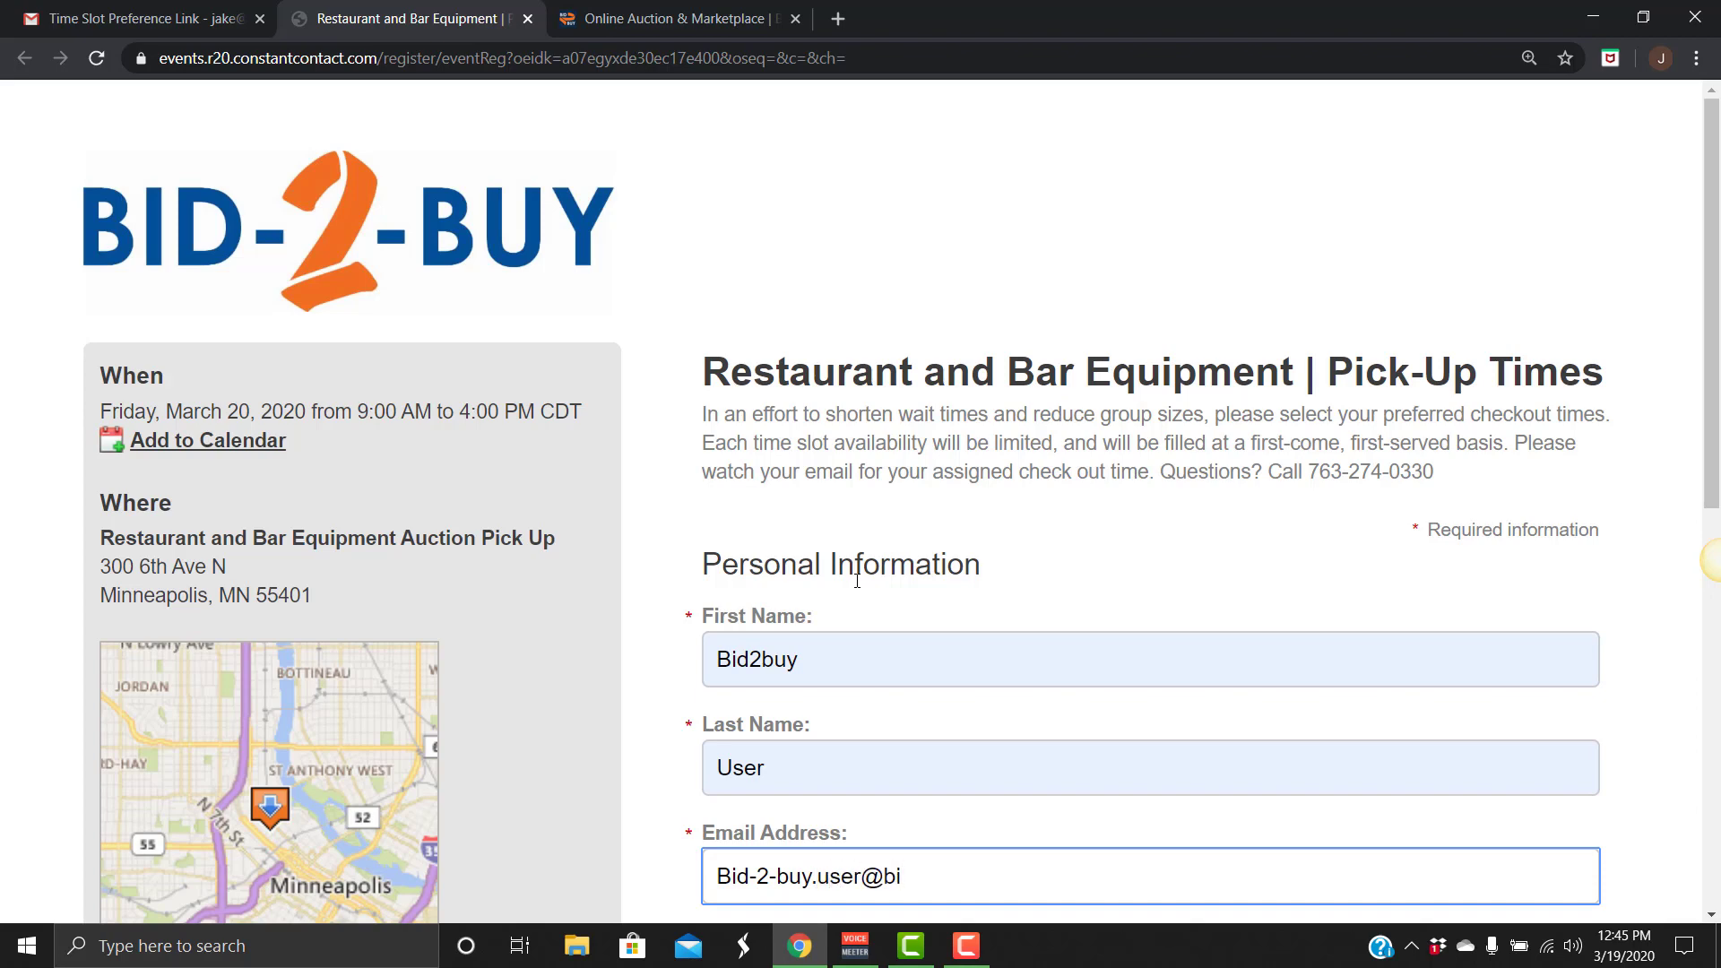
{"action": "scroll", "coordinate": [1017, 631], "scroll_direction": "down", "scroll_amount": 2}
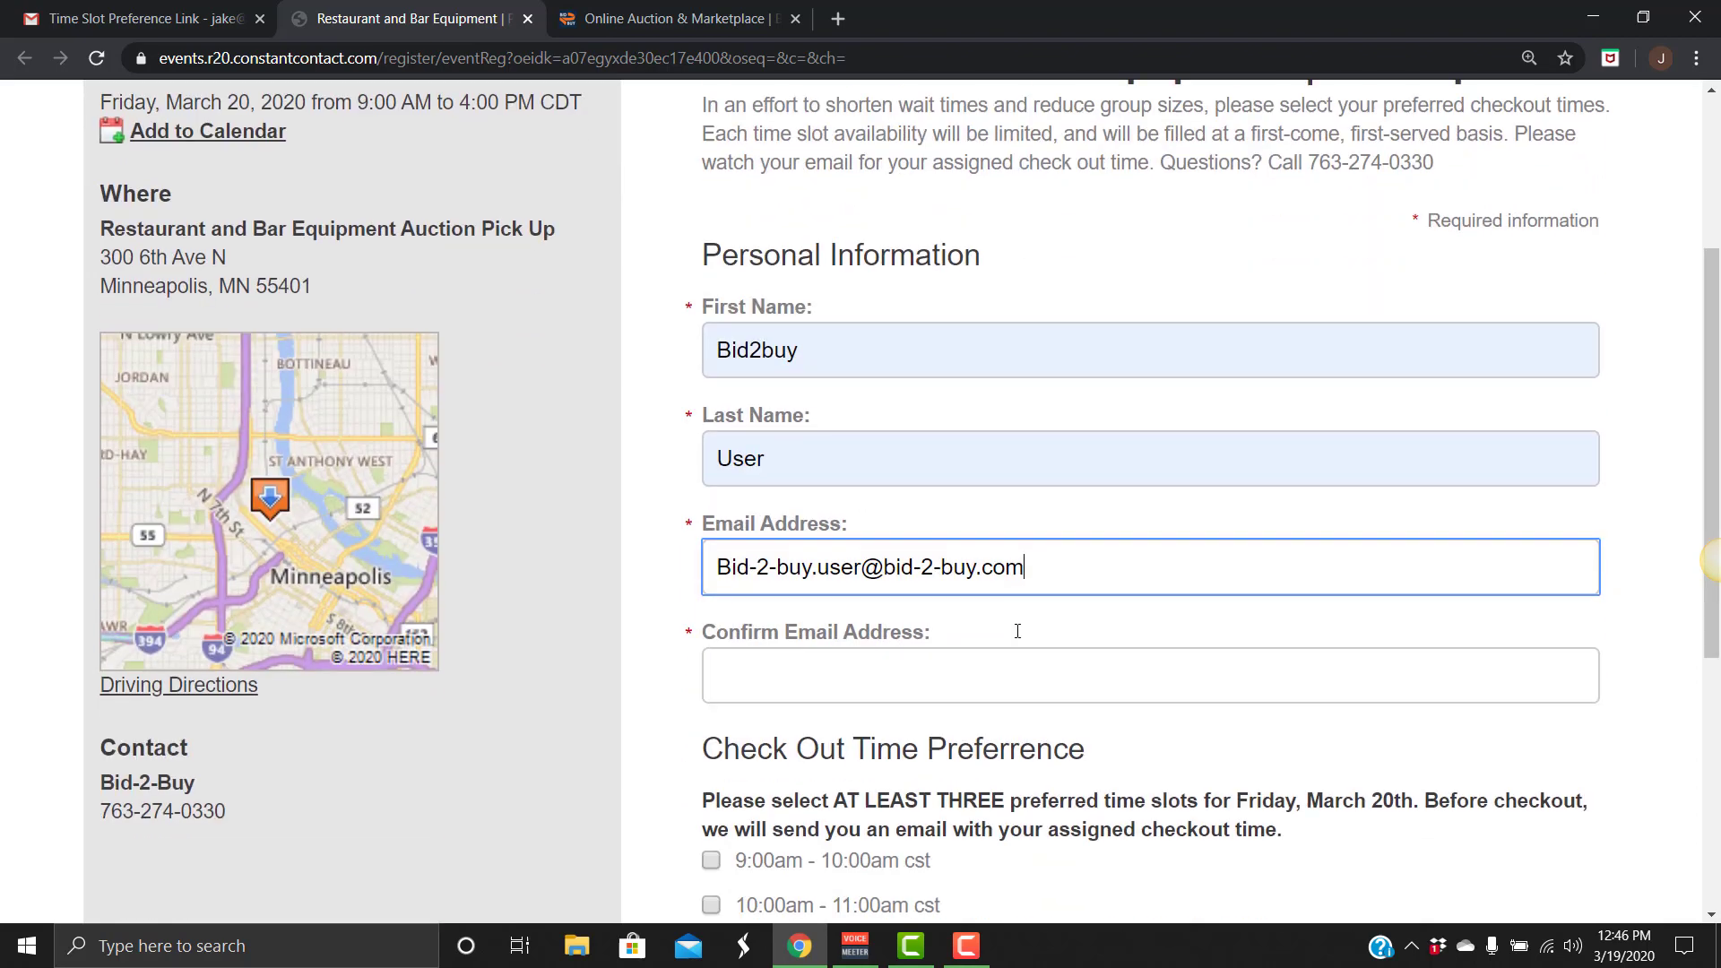
{"action": "scroll", "coordinate": [1017, 631], "scroll_direction": "down", "scroll_amount": 1}
{"action": "double_click", "coordinate": [897, 448]}
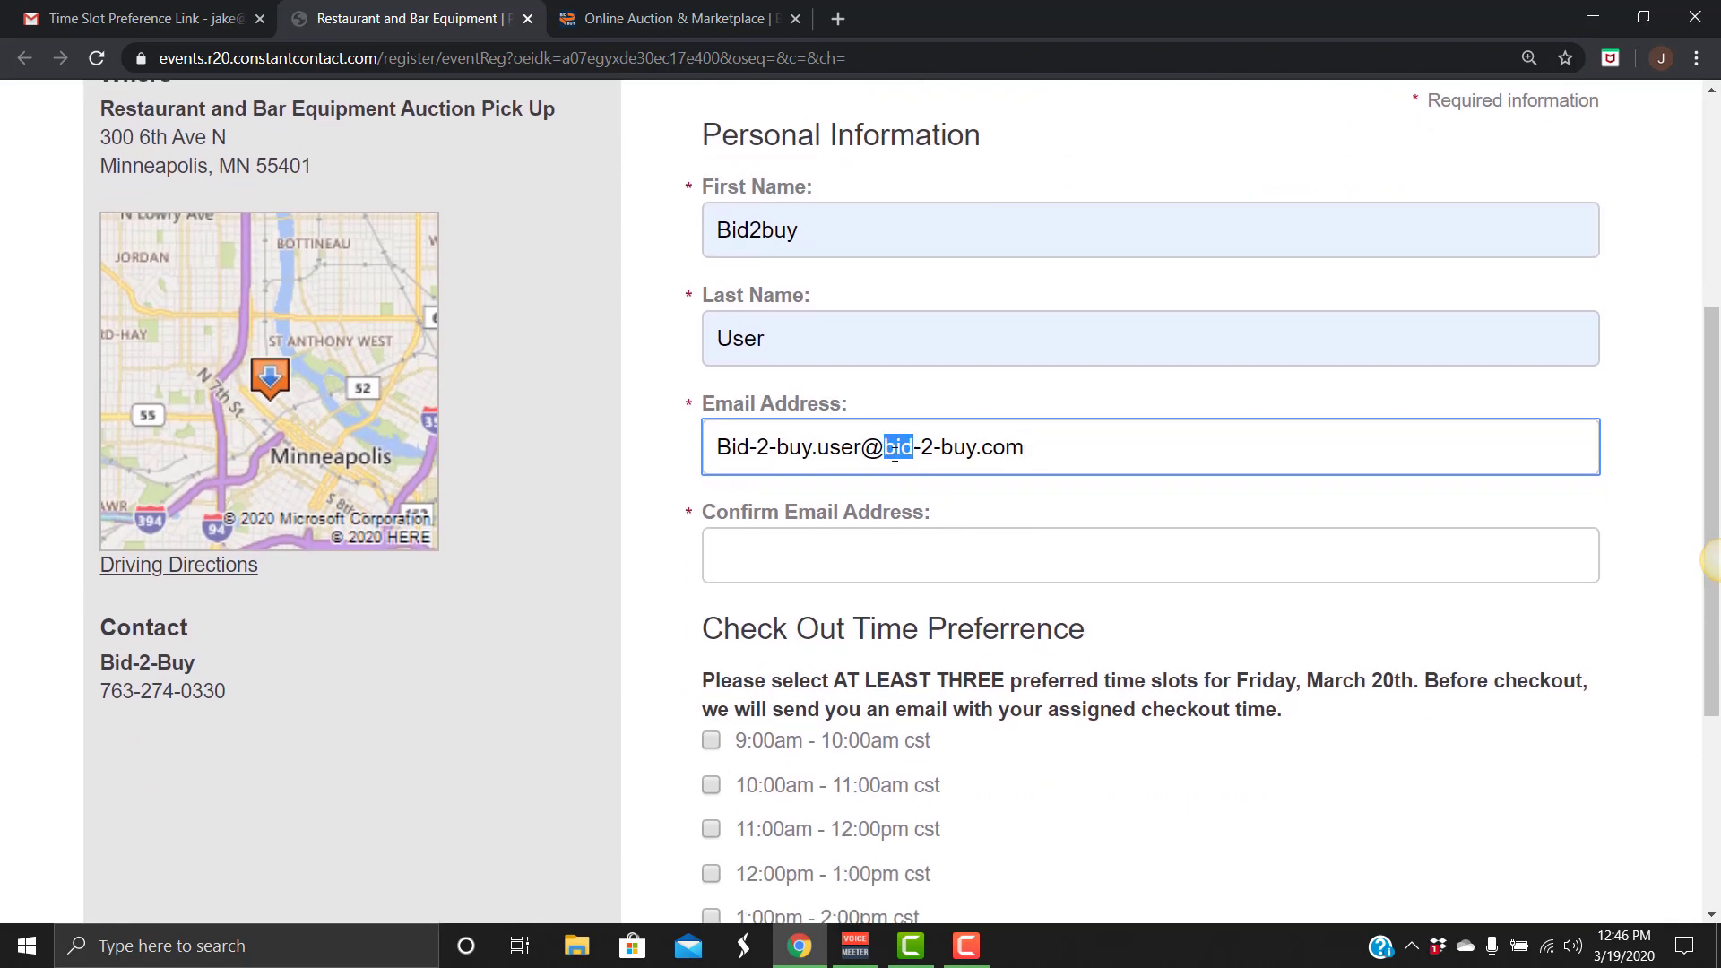
{"action": "left_click", "coordinate": [896, 451]}
{"action": "key", "text": "ctrl+a"}
{"action": "key", "text": "ctrl+c"}
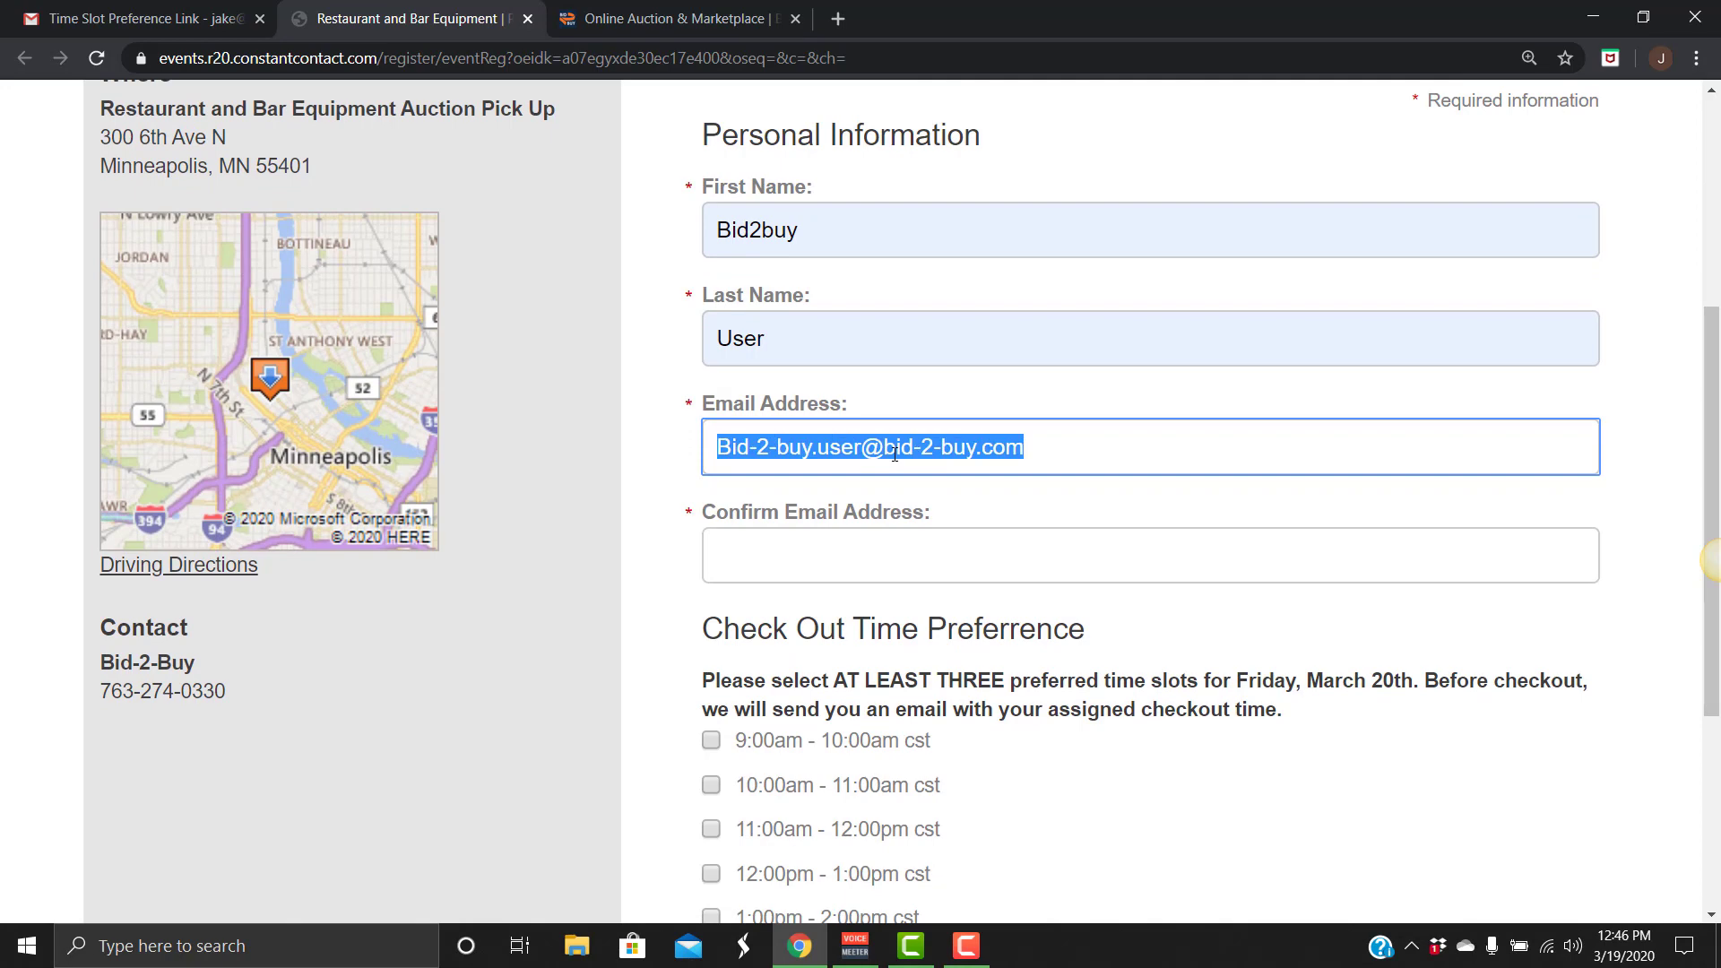
{"action": "left_click", "coordinate": [954, 558]}
{"action": "key", "text": "ctrl+v"}
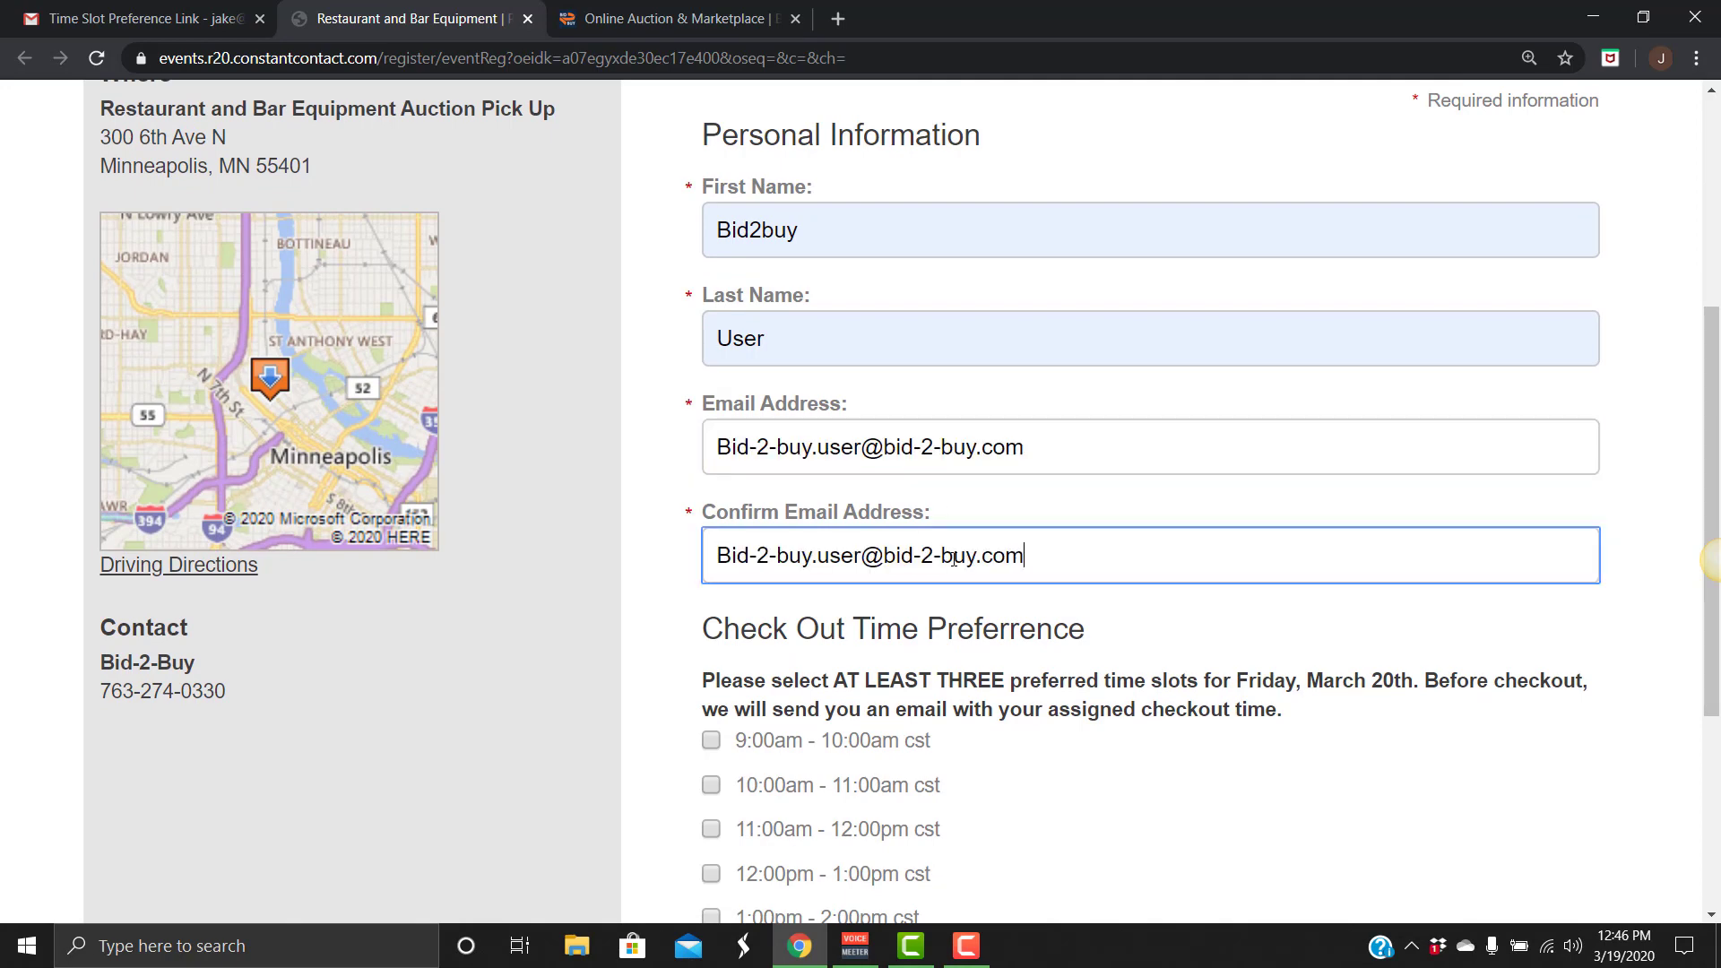
{"action": "left_click", "coordinate": [1035, 639]}
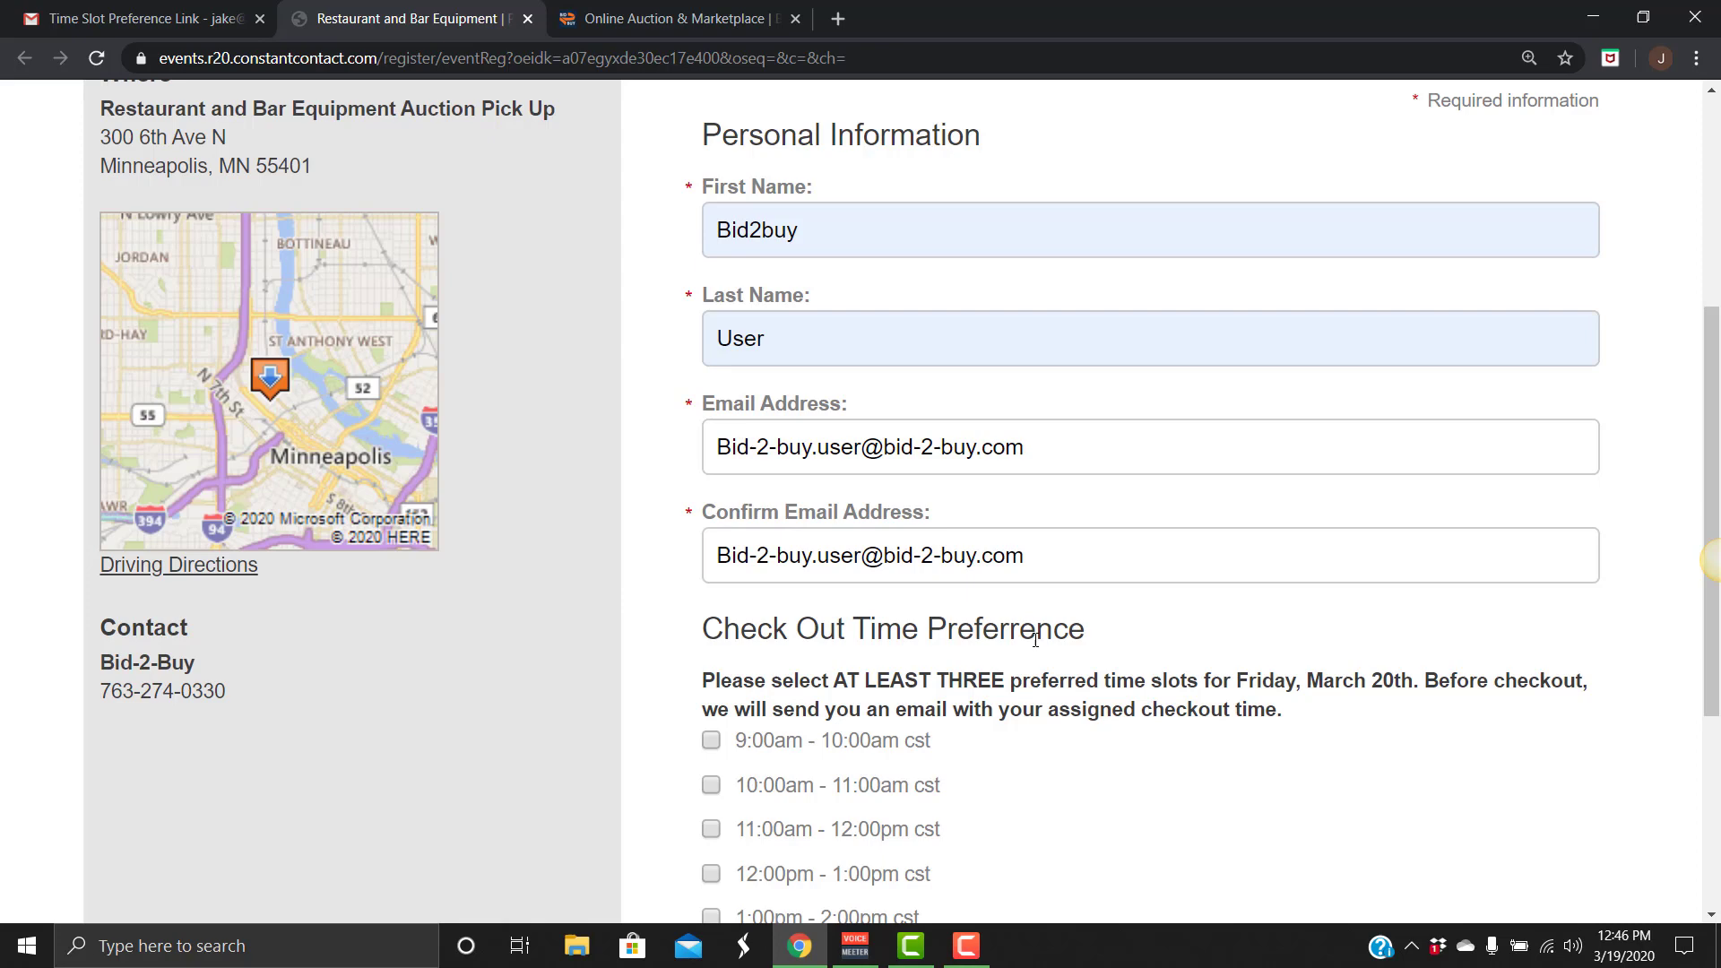
{"action": "scroll", "coordinate": [1035, 639], "scroll_direction": "down", "scroll_amount": 2}
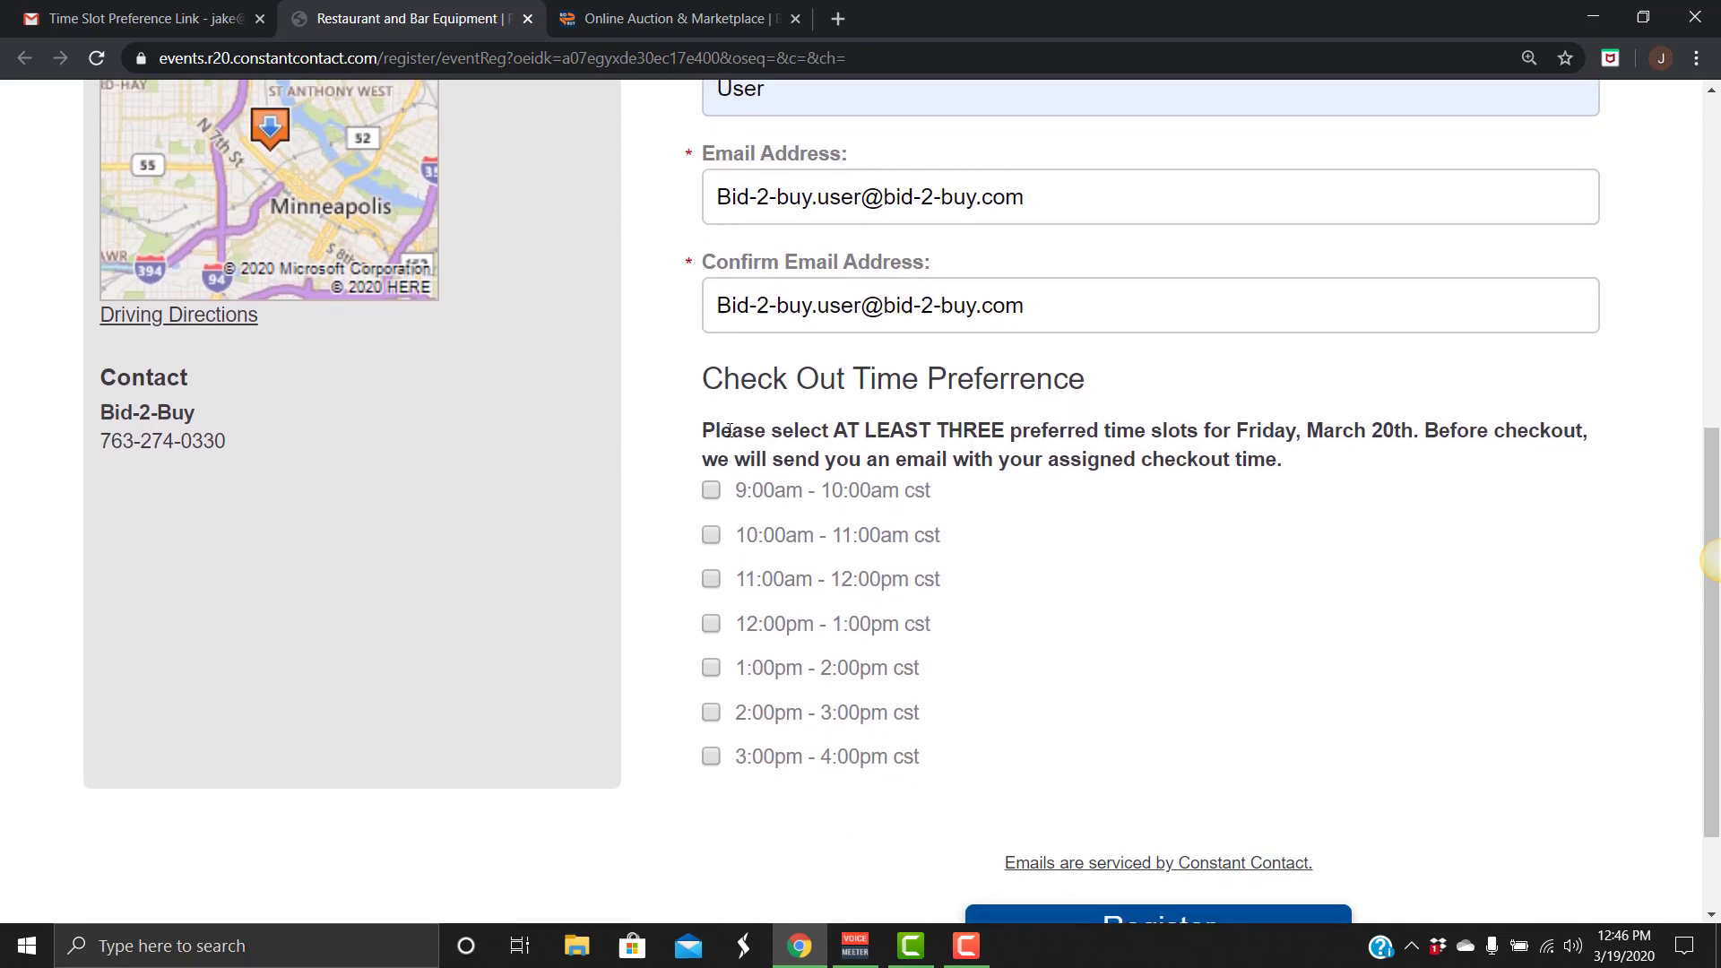
- Highlight the 'at least three' requirement and Friday, March 20th, then tick 9:00am - 10:00am
{"action": "left_click_drag", "start_coordinate": [837, 432], "coordinate": [1017, 420]}
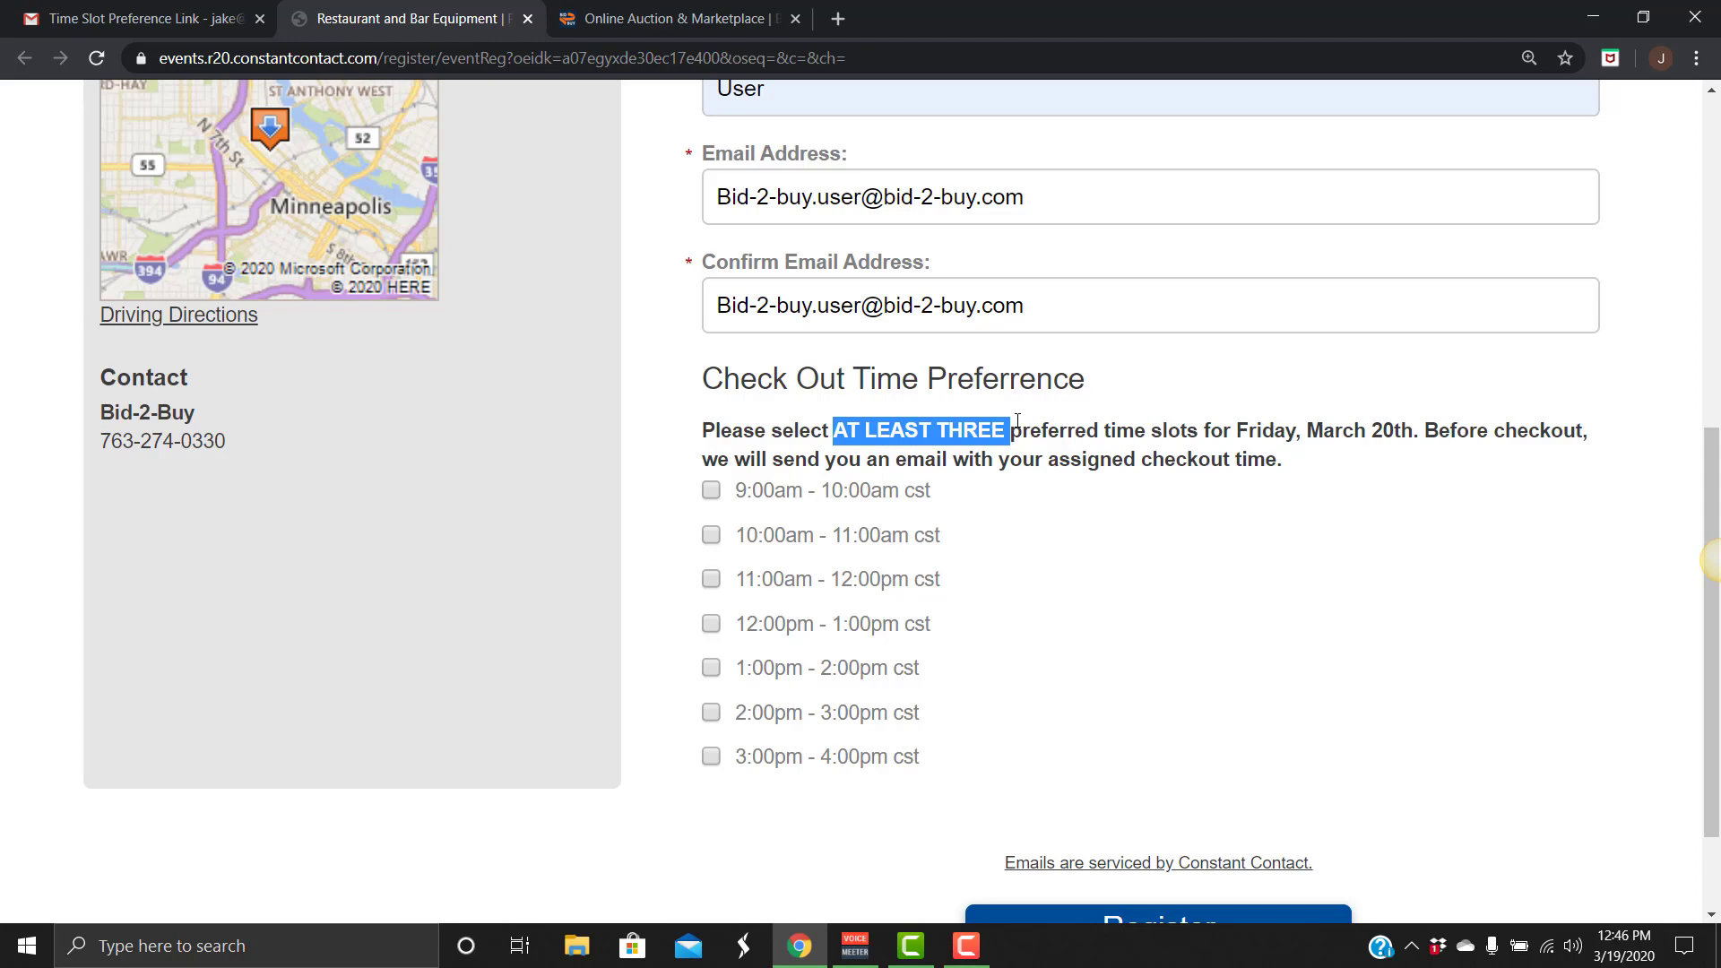
{"action": "left_click_drag", "start_coordinate": [1237, 426], "coordinate": [1415, 437]}
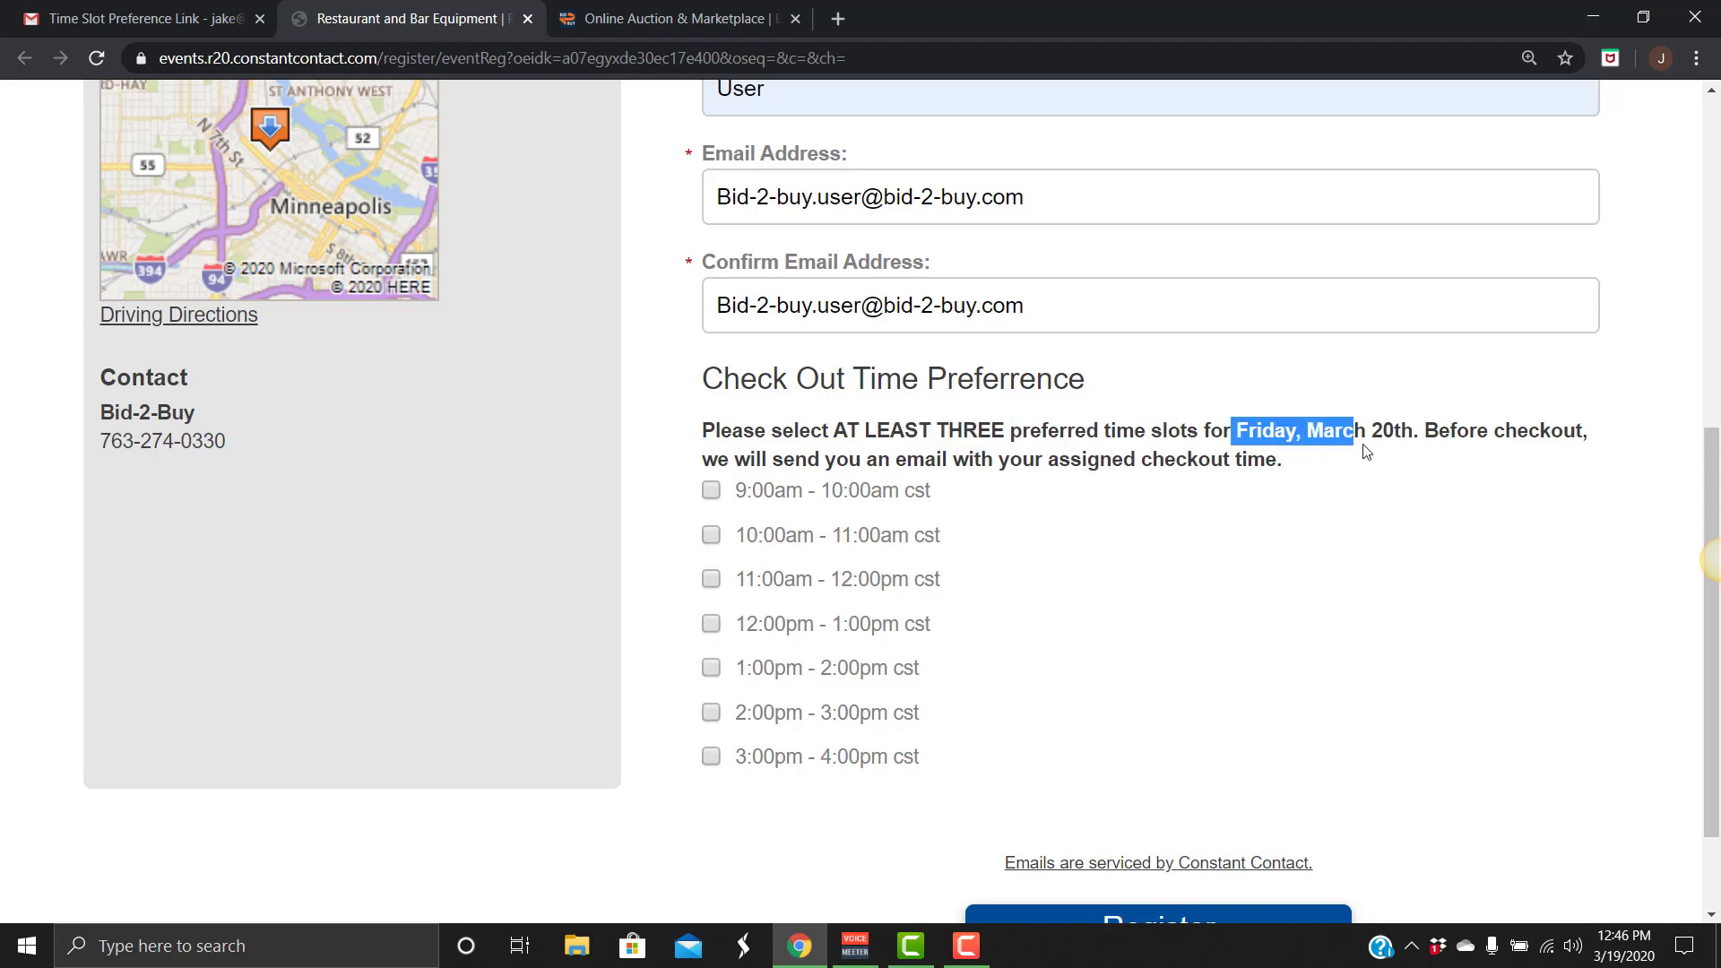
{"action": "left_click", "coordinate": [1053, 498]}
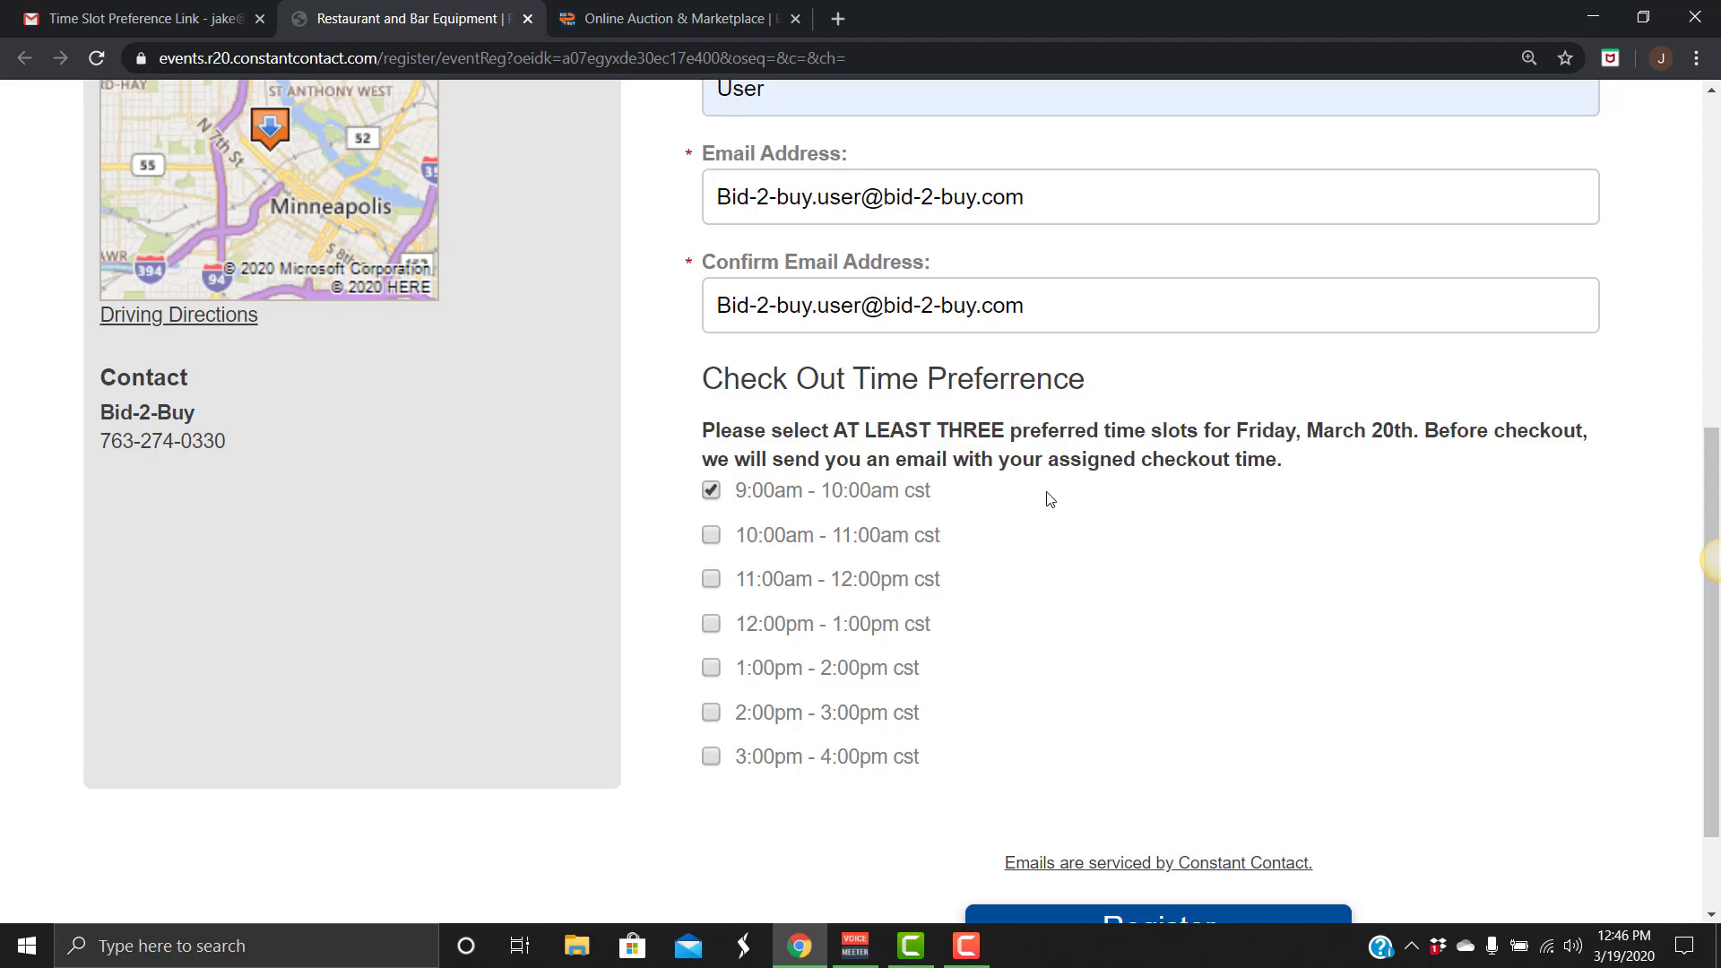
- Tick 11:00am - 12:00pm, try afternoon slots, then untick 12:00pm and 1:00pm
{"action": "left_click", "coordinate": [710, 579]}
{"action": "left_click", "coordinate": [712, 669]}
{"action": "left_click", "coordinate": [711, 623]}
{"action": "left_click", "coordinate": [709, 715]}
{"action": "left_click", "coordinate": [708, 763]}
{"action": "left_click", "coordinate": [712, 668]}
{"action": "left_click", "coordinate": [710, 624]}
{"action": "scroll", "coordinate": [1055, 662], "scroll_direction": "down", "scroll_amount": 1}
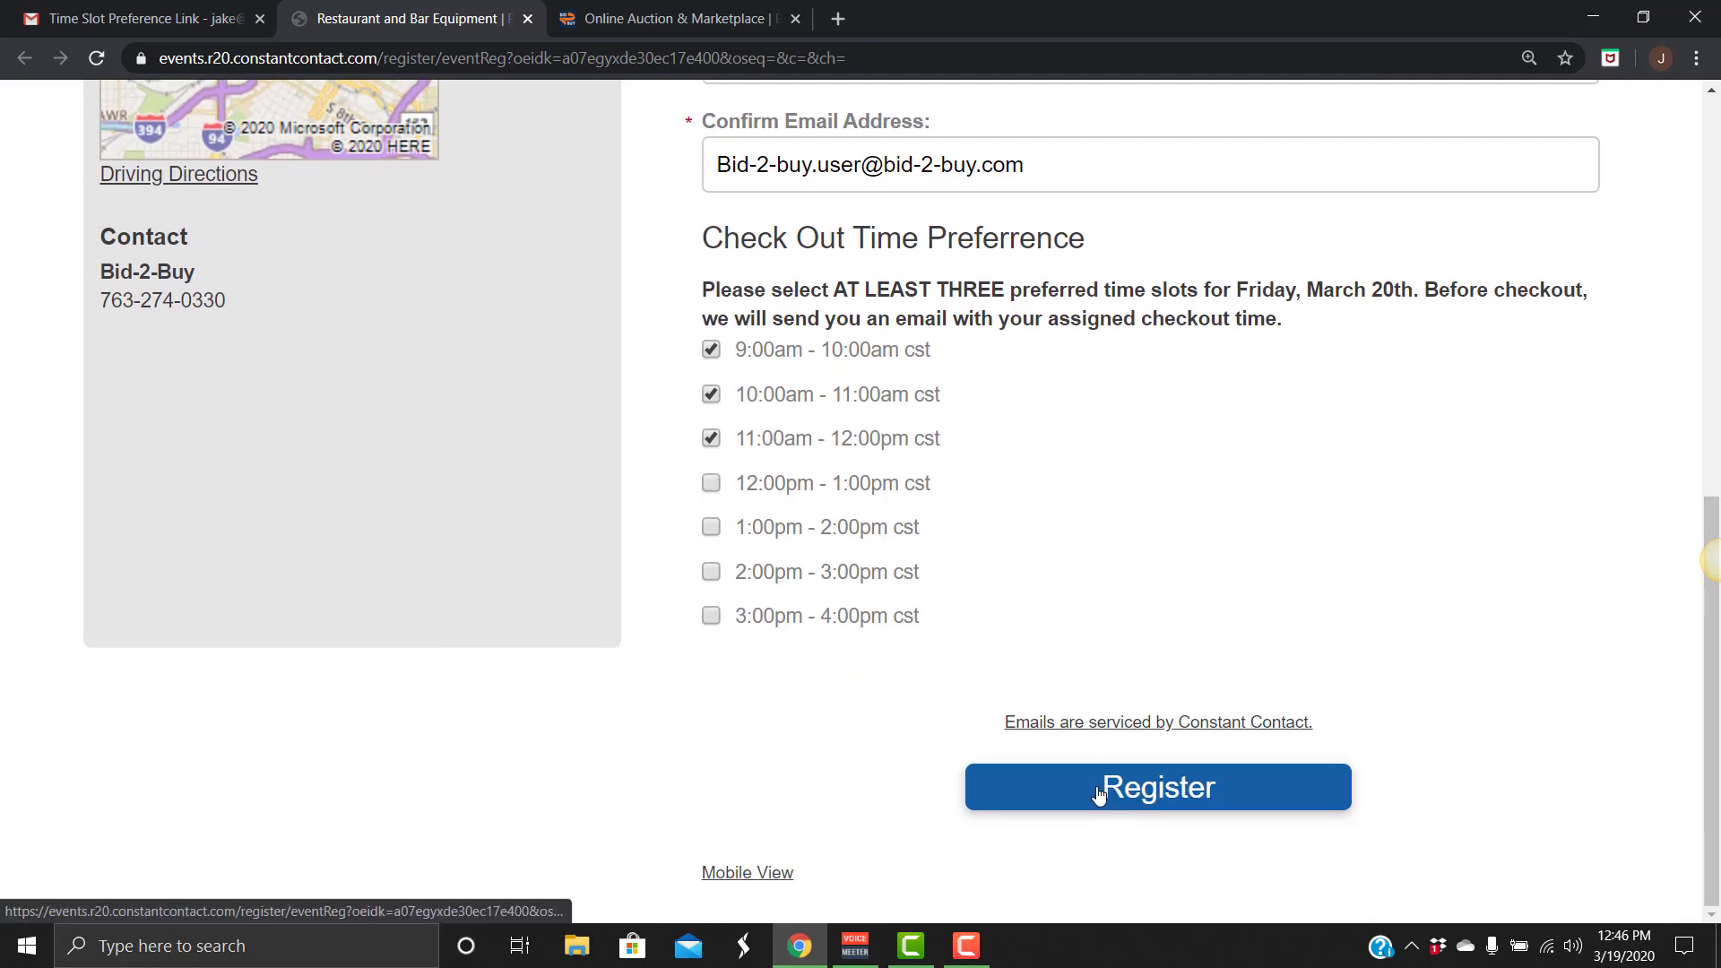
{"action": "left_click", "coordinate": [1099, 796]}
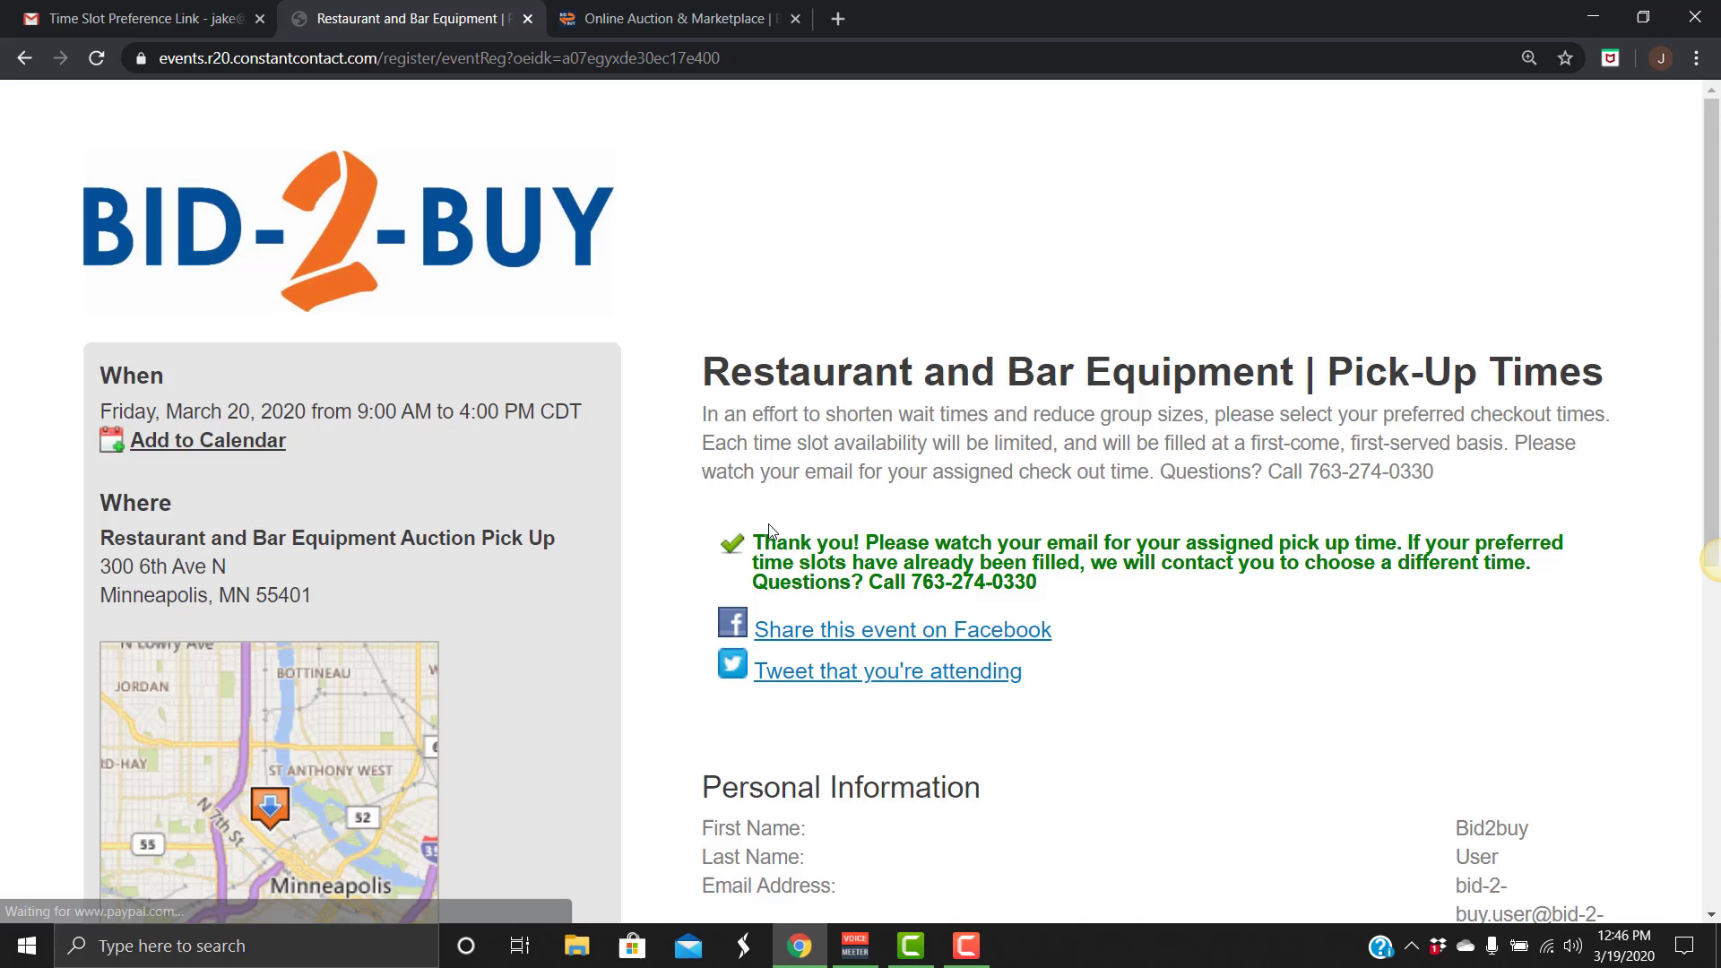
{"action": "left_click_drag", "start_coordinate": [751, 542], "coordinate": [1189, 589]}
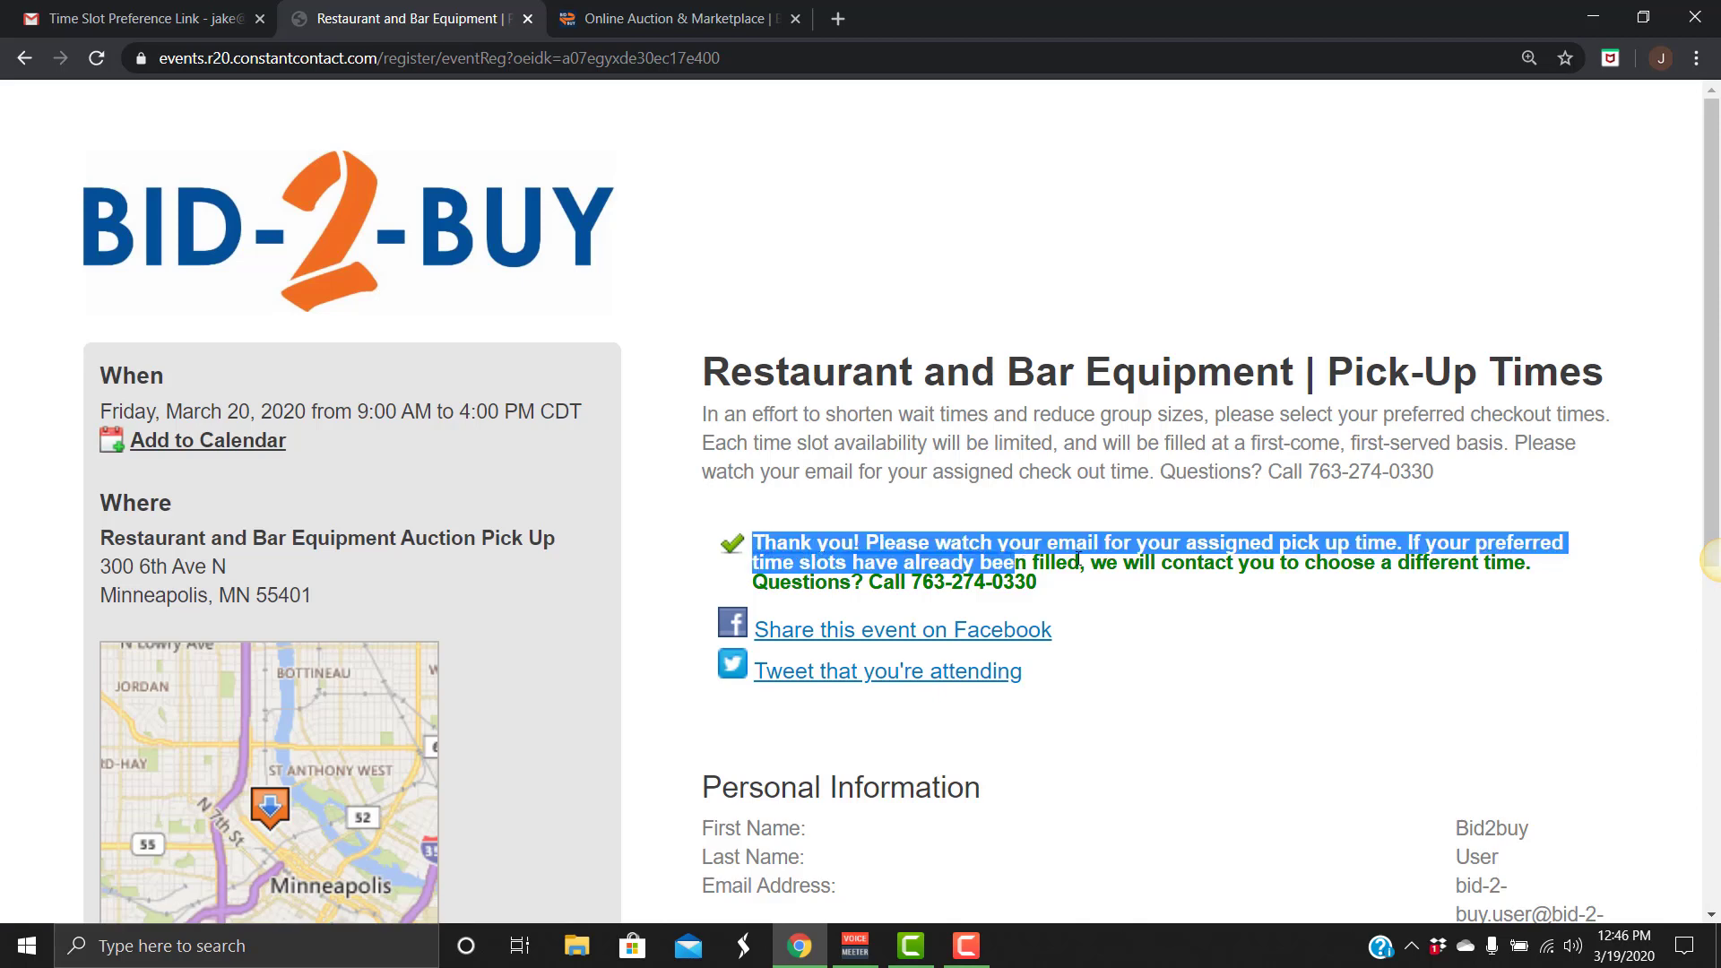
{"action": "left_click", "coordinate": [1189, 589]}
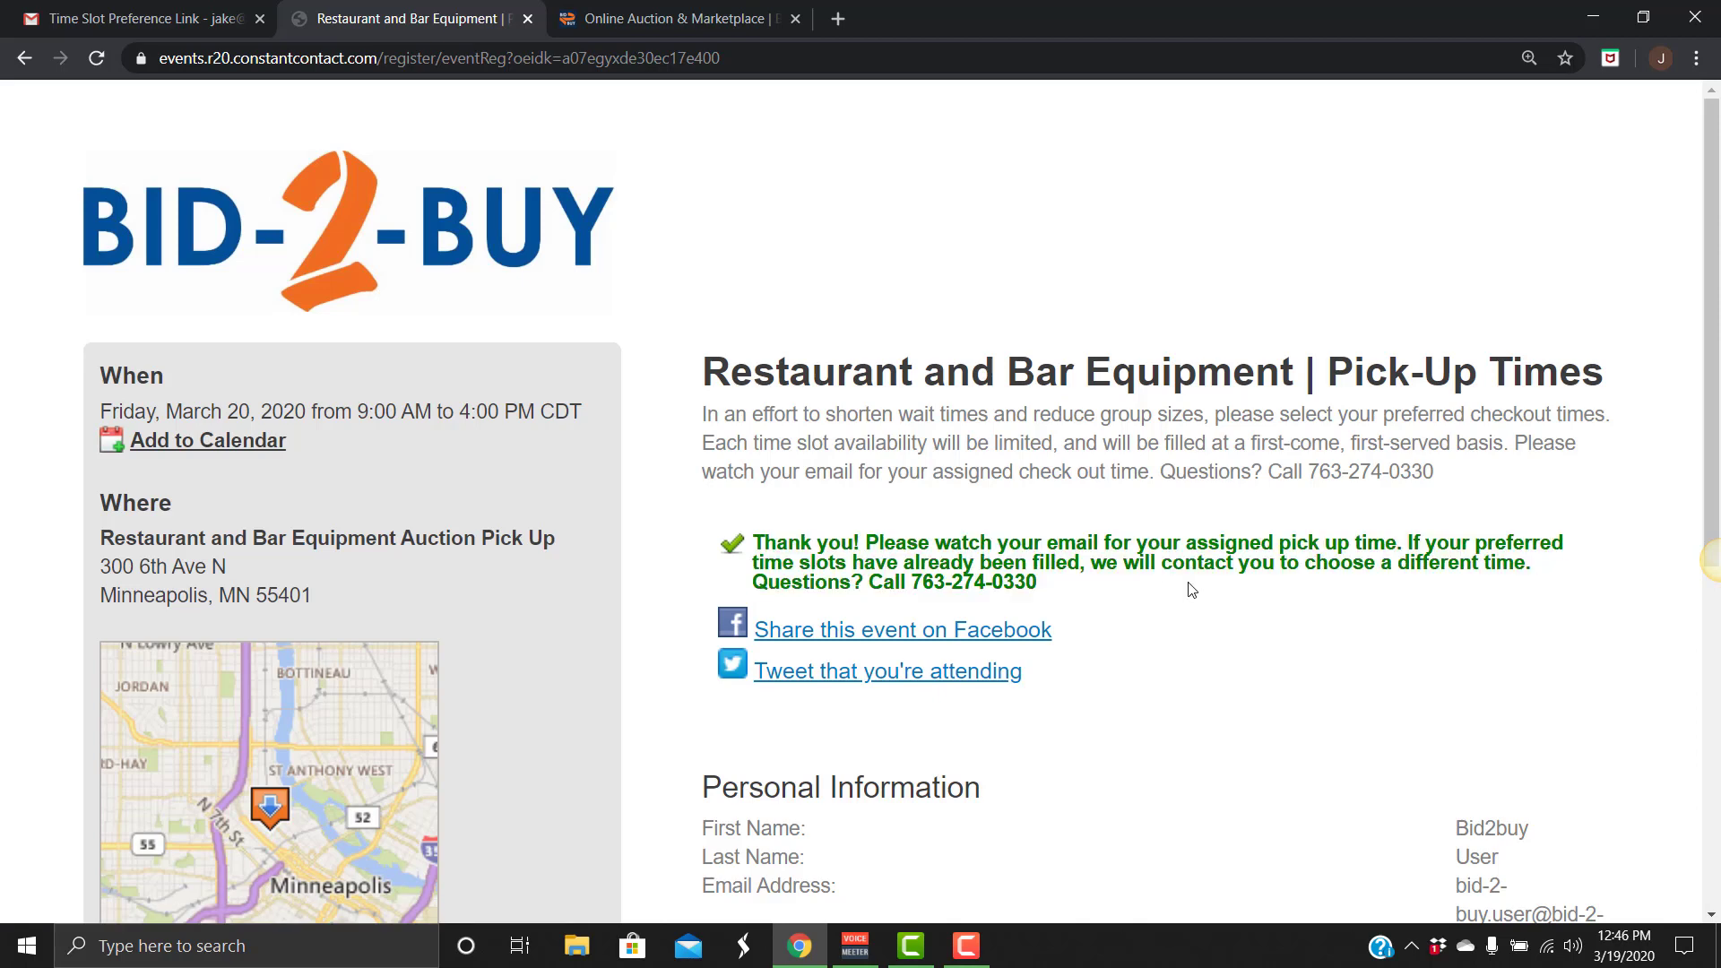
{"action": "left_click_drag", "start_coordinate": [1039, 587], "coordinate": [864, 584]}
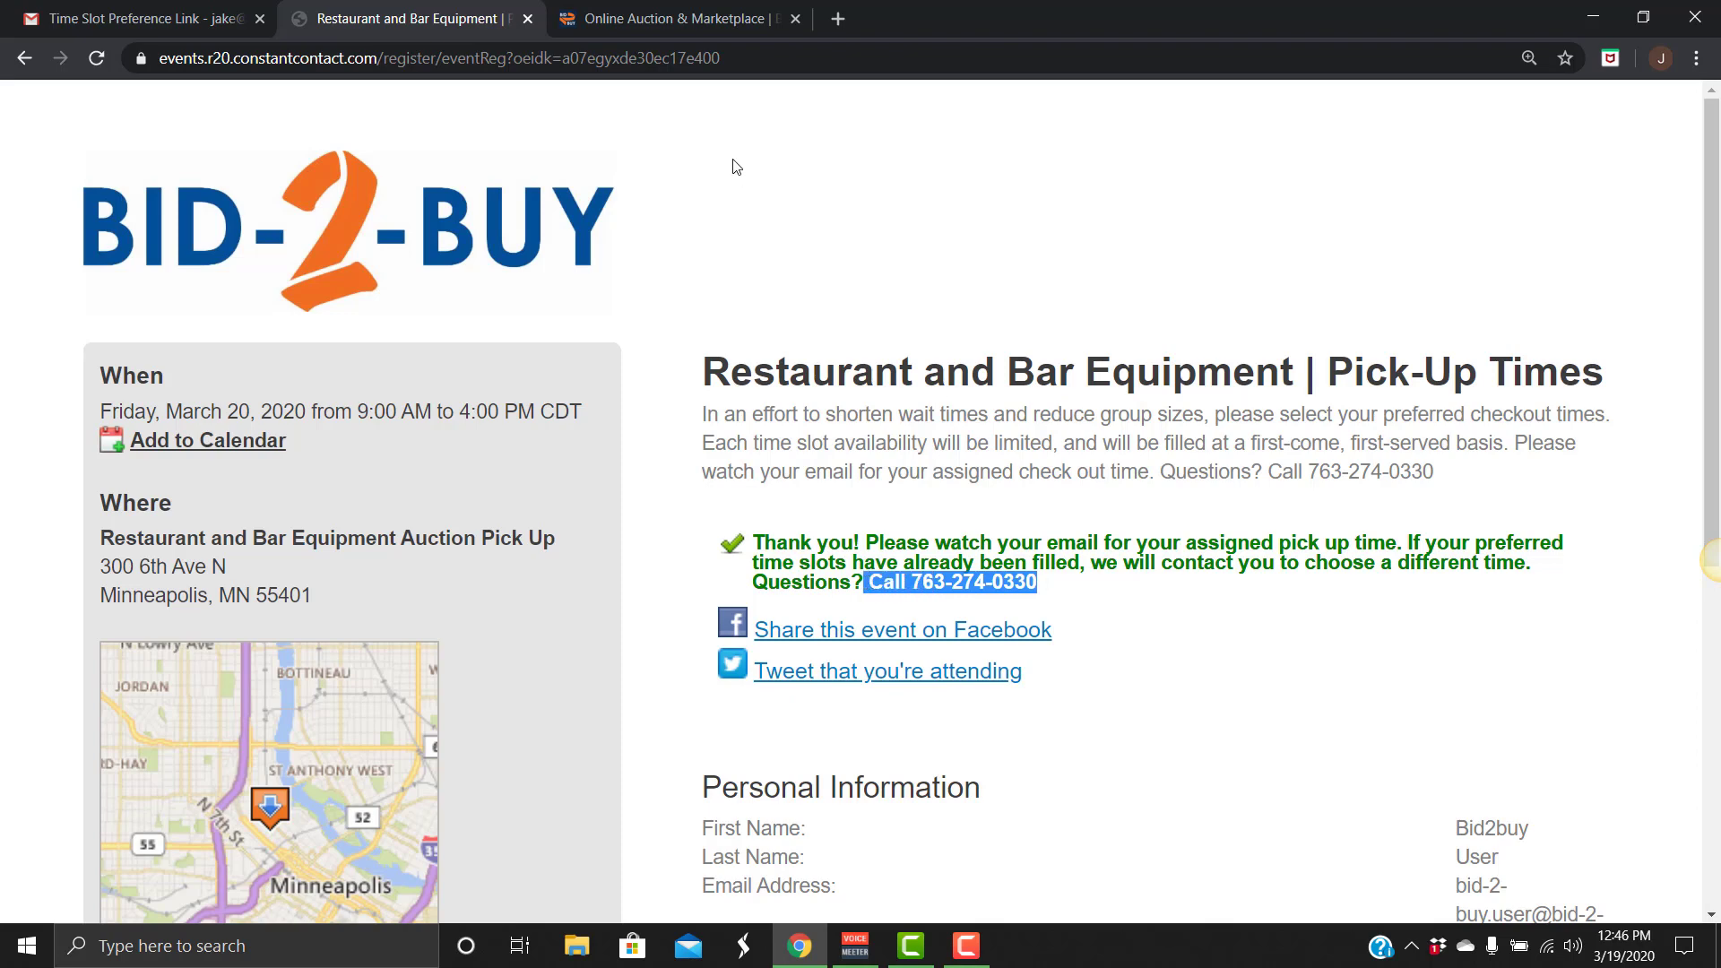
{"action": "left_click", "coordinate": [672, 19]}
{"action": "mouse_move", "coordinate": [817, 204]}
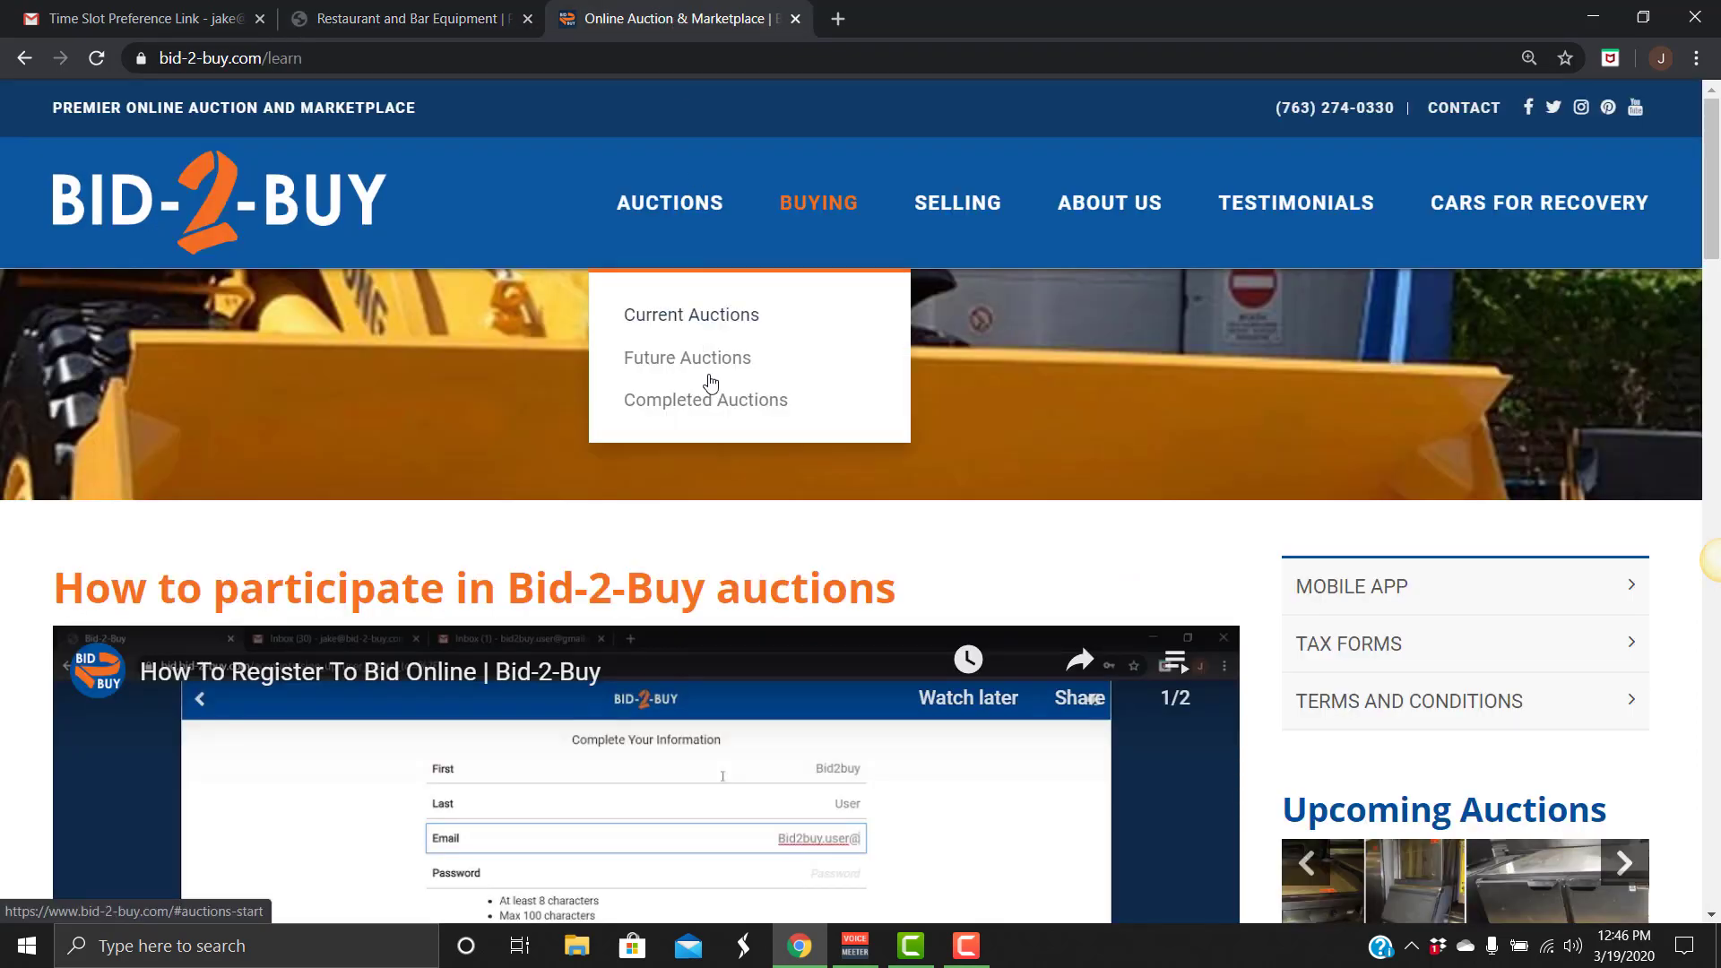
{"action": "scroll", "coordinate": [837, 647], "scroll_direction": "down", "scroll_amount": 3}
{"action": "scroll", "coordinate": [836, 655], "scroll_direction": "down", "scroll_amount": 3}
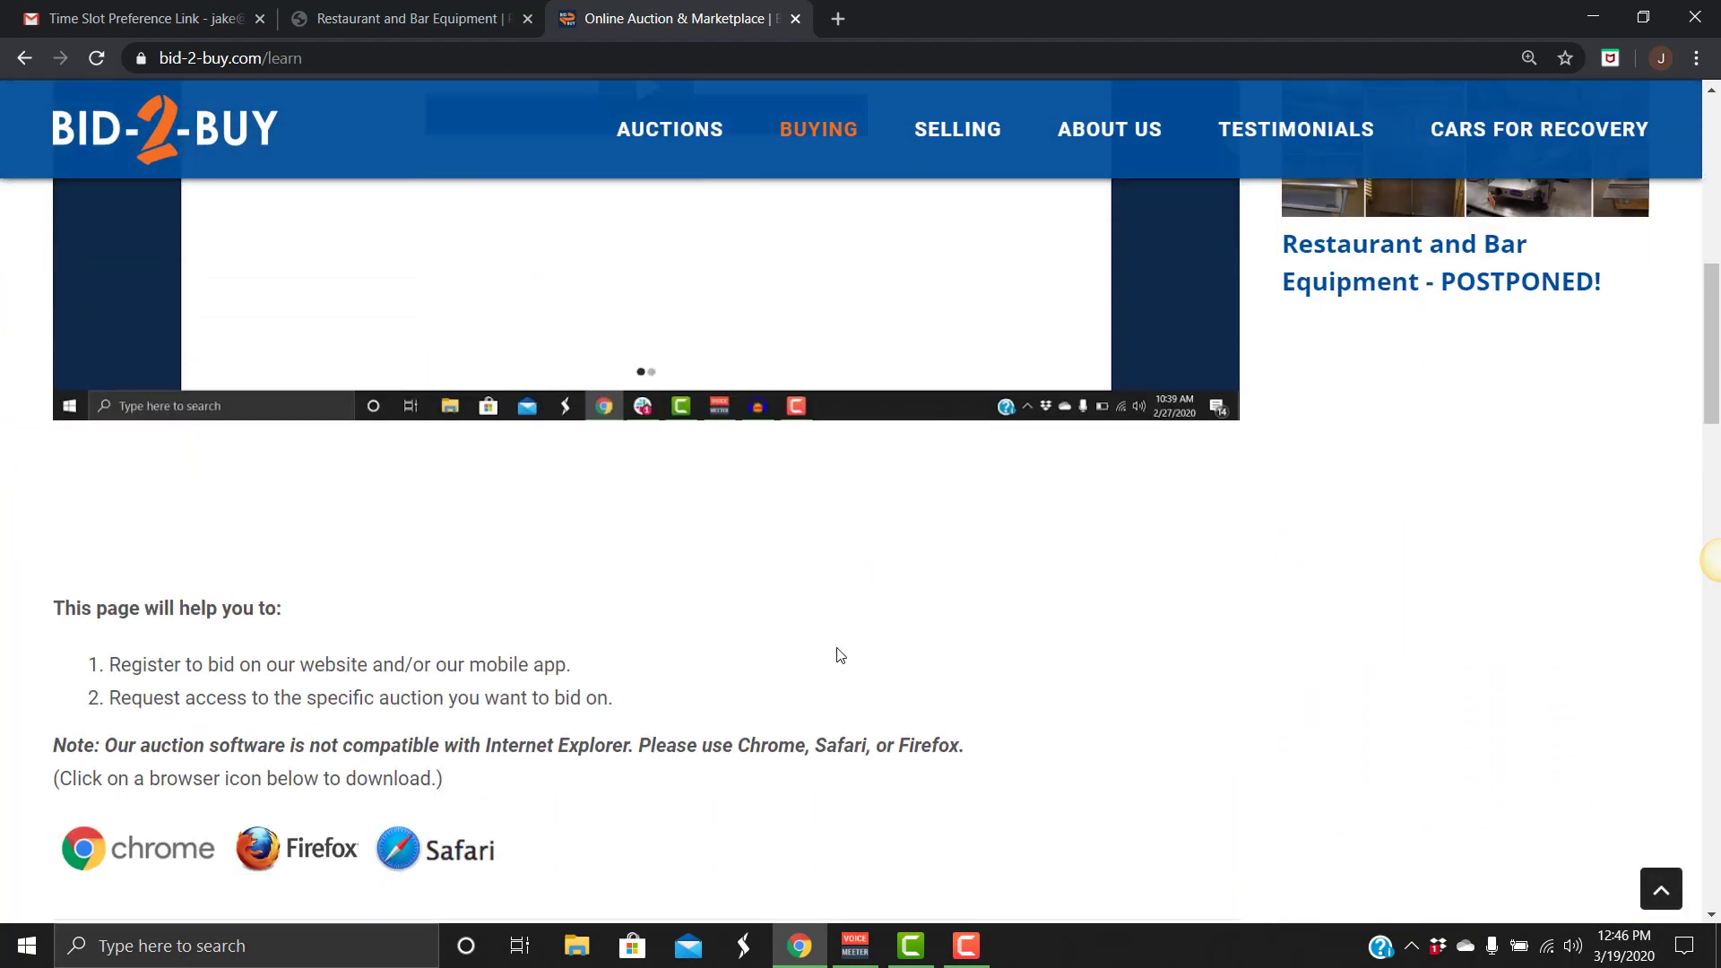
{"action": "scroll", "coordinate": [836, 655], "scroll_direction": "down", "scroll_amount": 3}
{"action": "scroll", "coordinate": [837, 654], "scroll_direction": "down", "scroll_amount": 5}
{"action": "scroll", "coordinate": [837, 656], "scroll_direction": "down", "scroll_amount": 5}
{"action": "scroll", "coordinate": [836, 655], "scroll_direction": "down", "scroll_amount": 4}
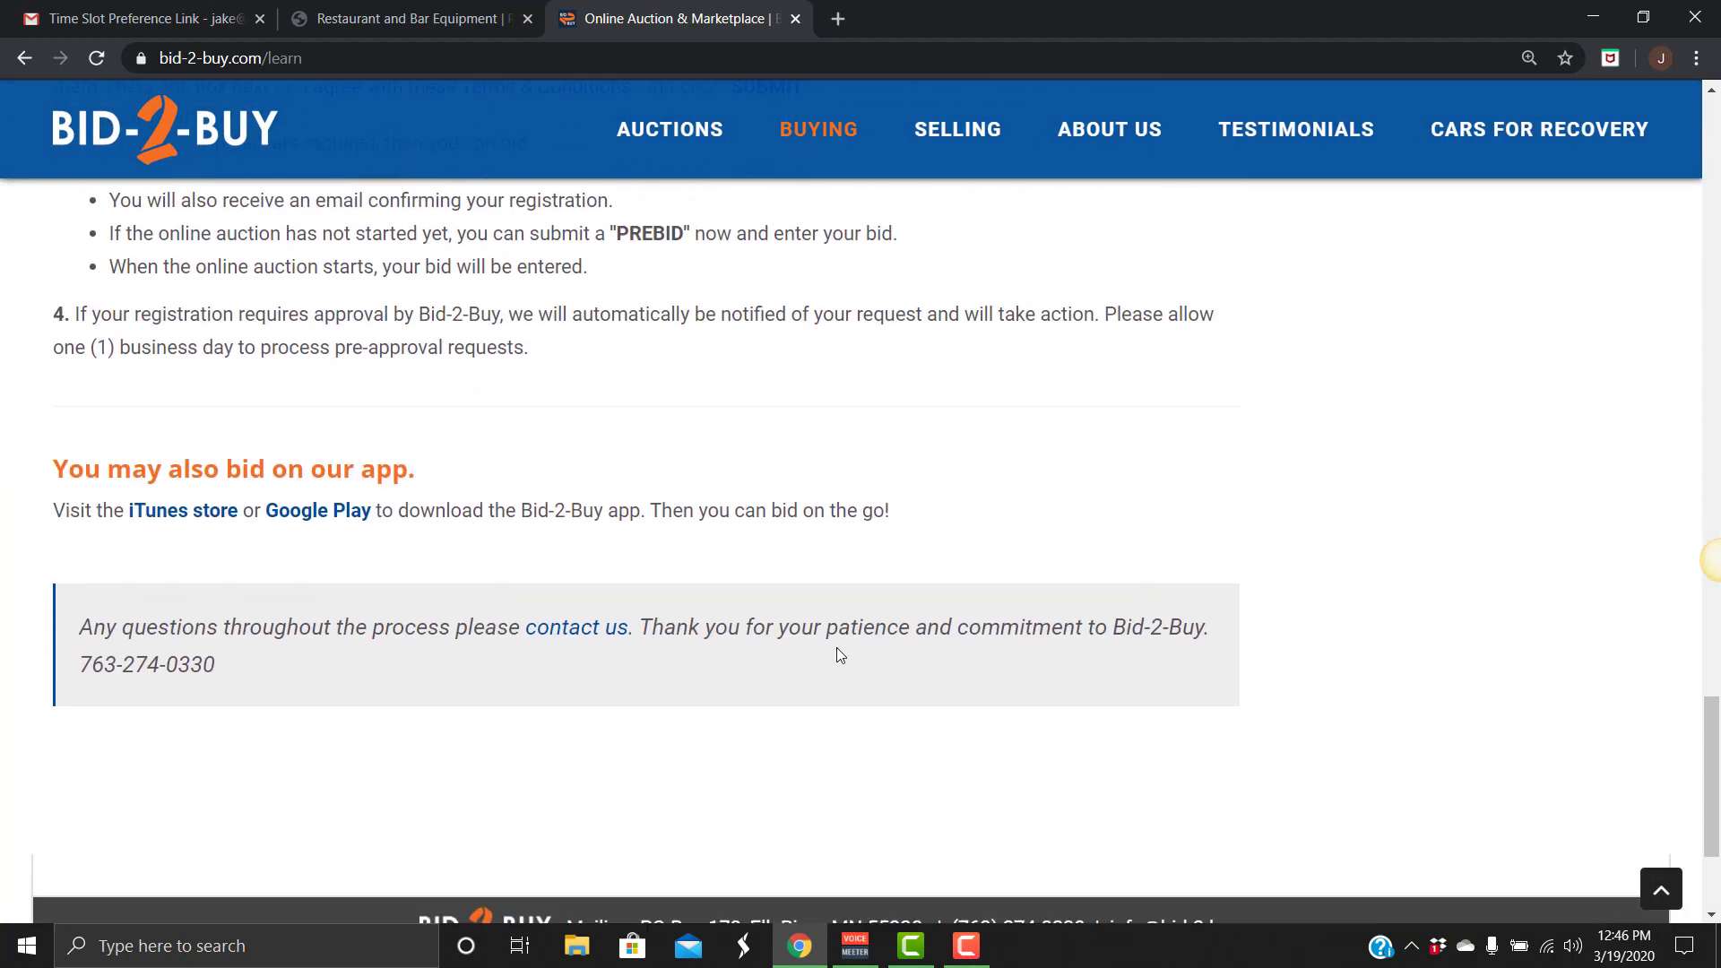
{"action": "scroll", "coordinate": [836, 646], "scroll_direction": "down", "scroll_amount": 2}
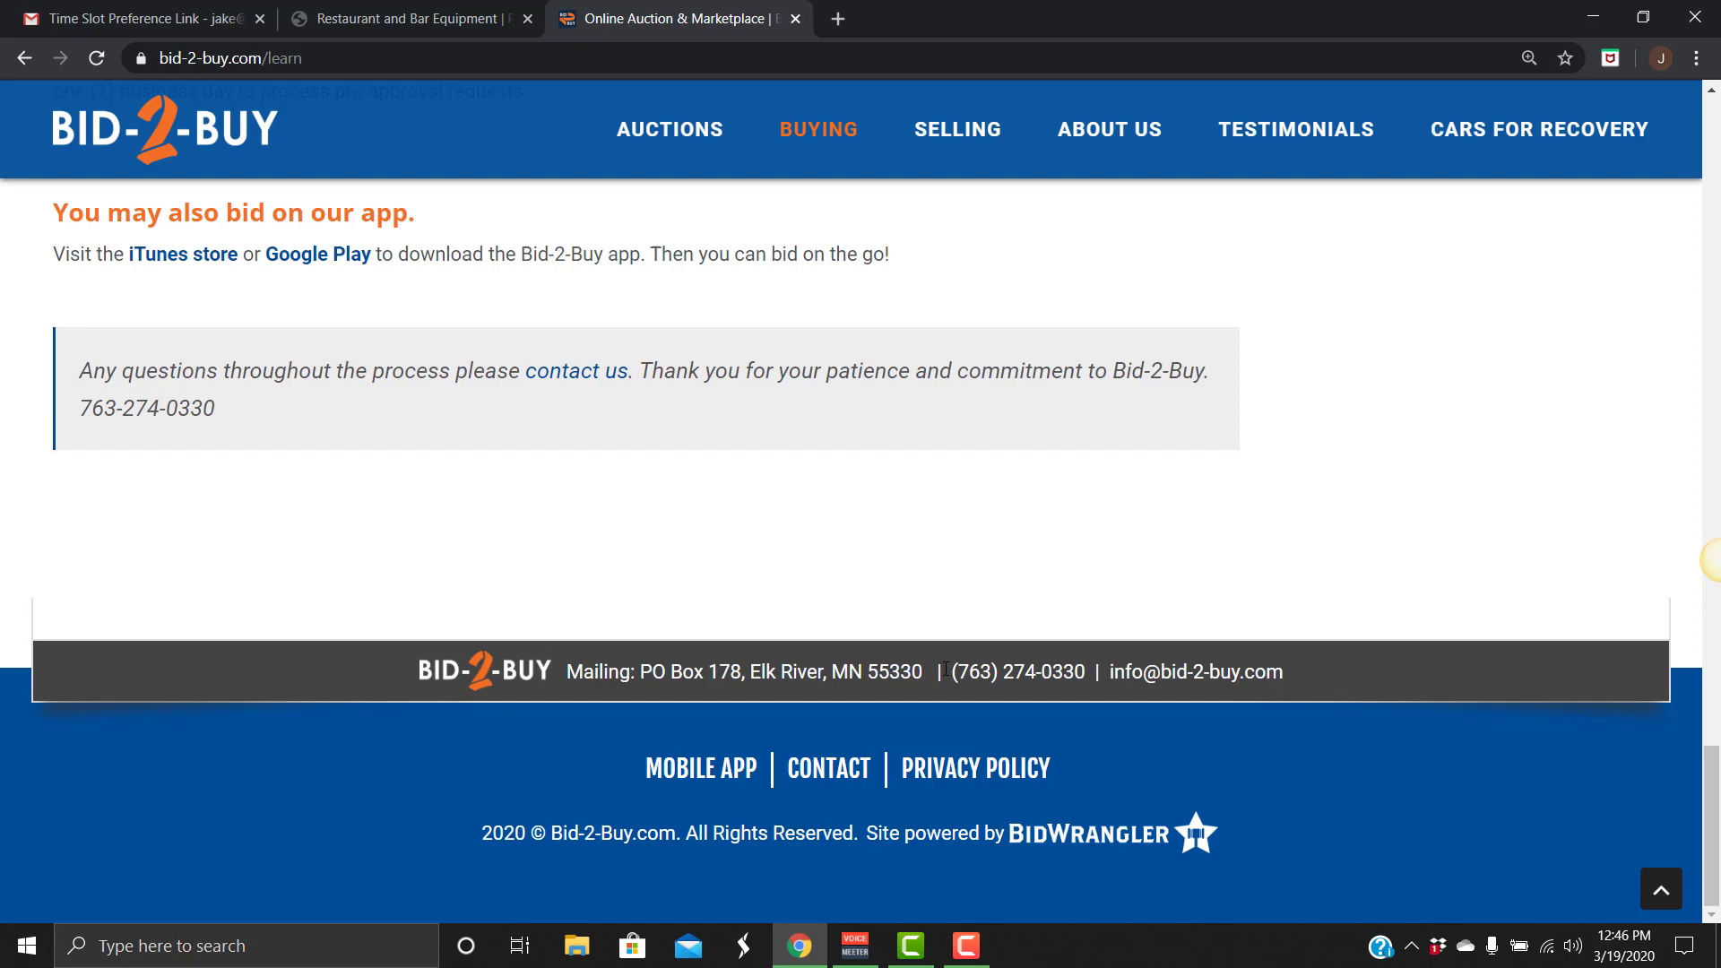
{"action": "left_click_drag", "start_coordinate": [945, 669], "coordinate": [1086, 671]}
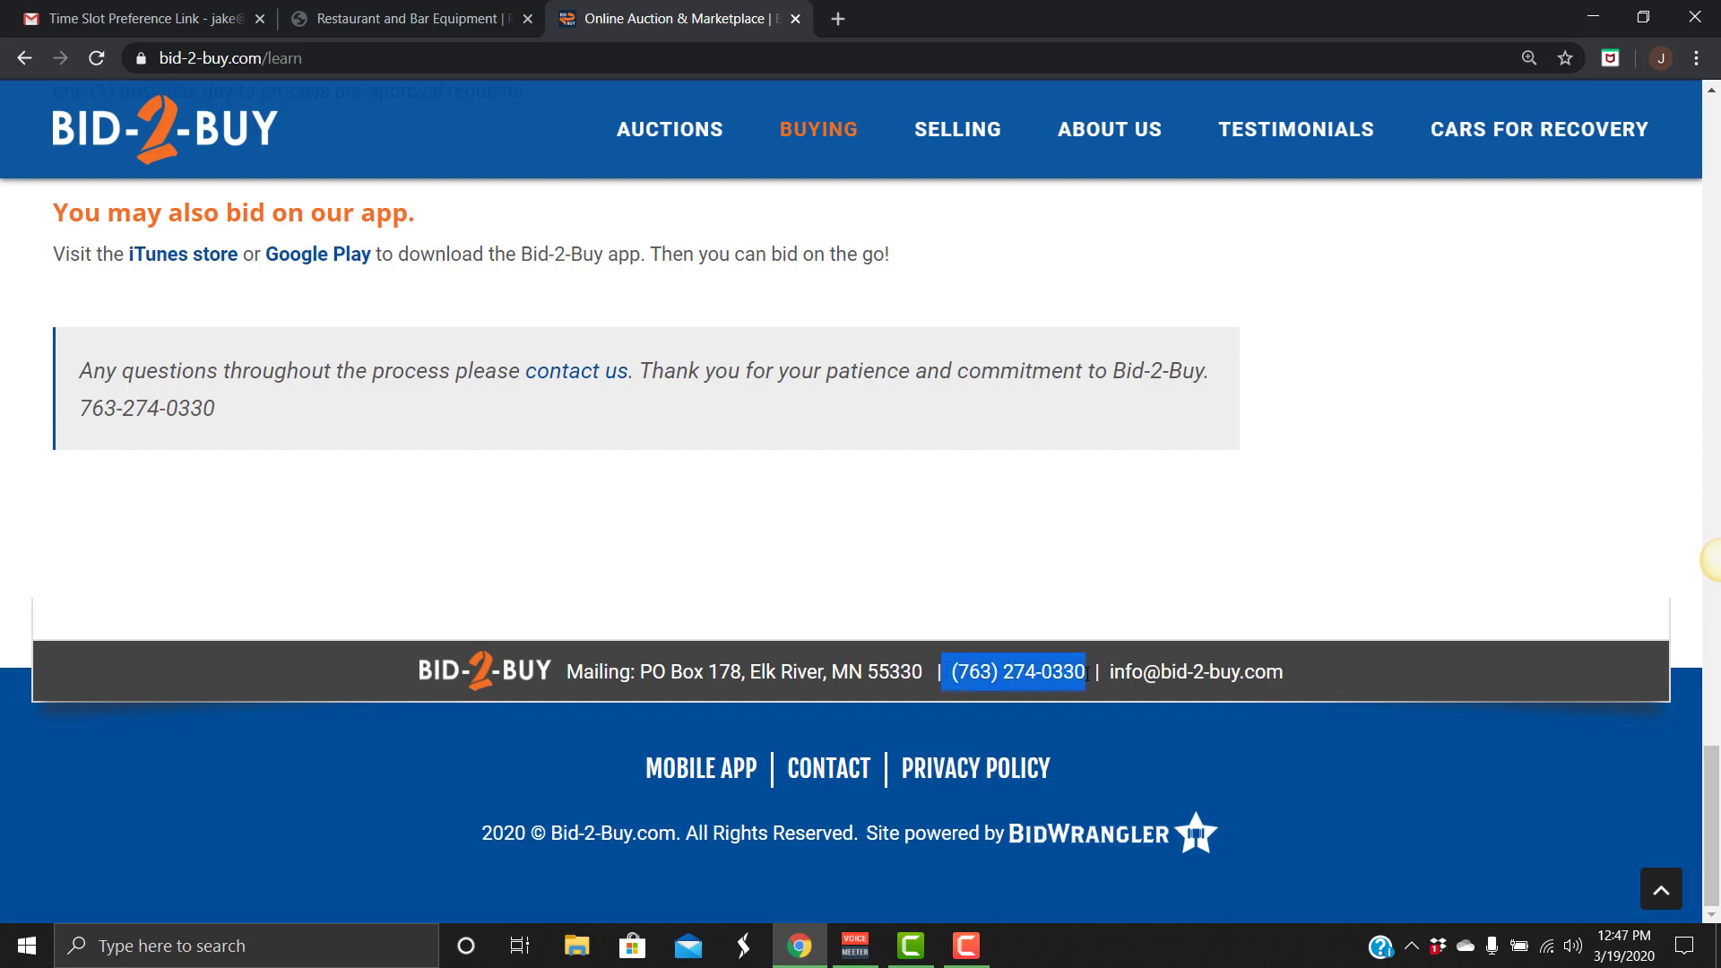
{"action": "left_click_drag", "start_coordinate": [1107, 672], "coordinate": [1271, 692]}
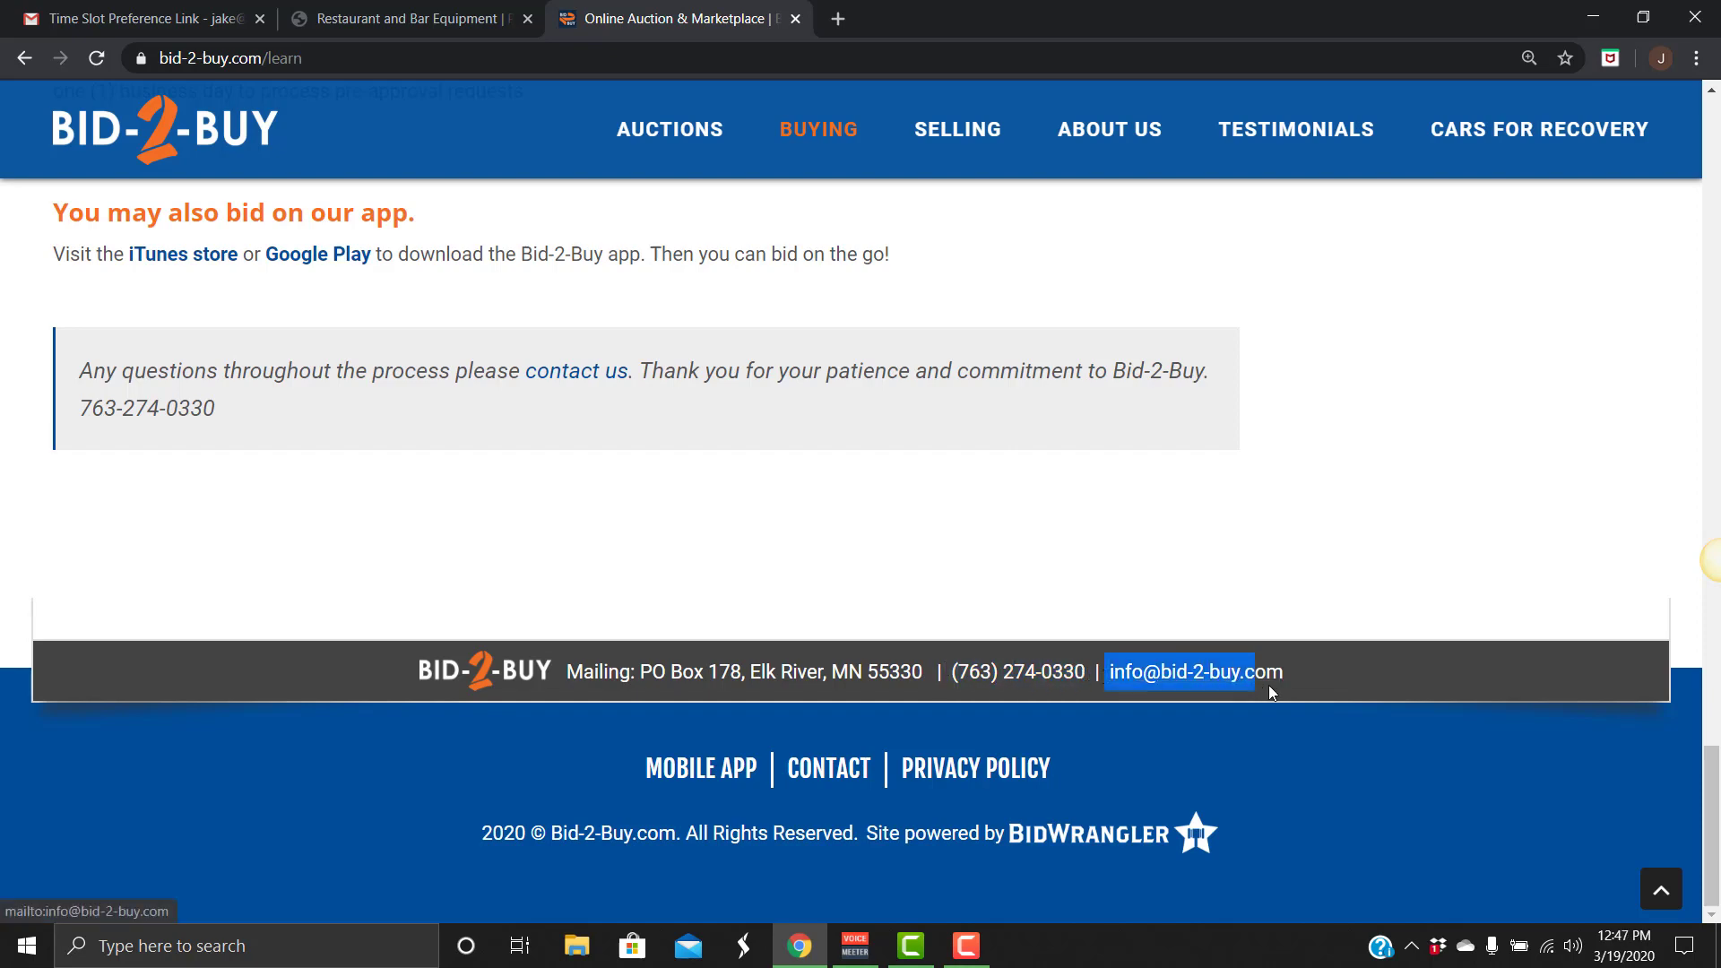
{"action": "left_click", "coordinate": [1303, 581]}
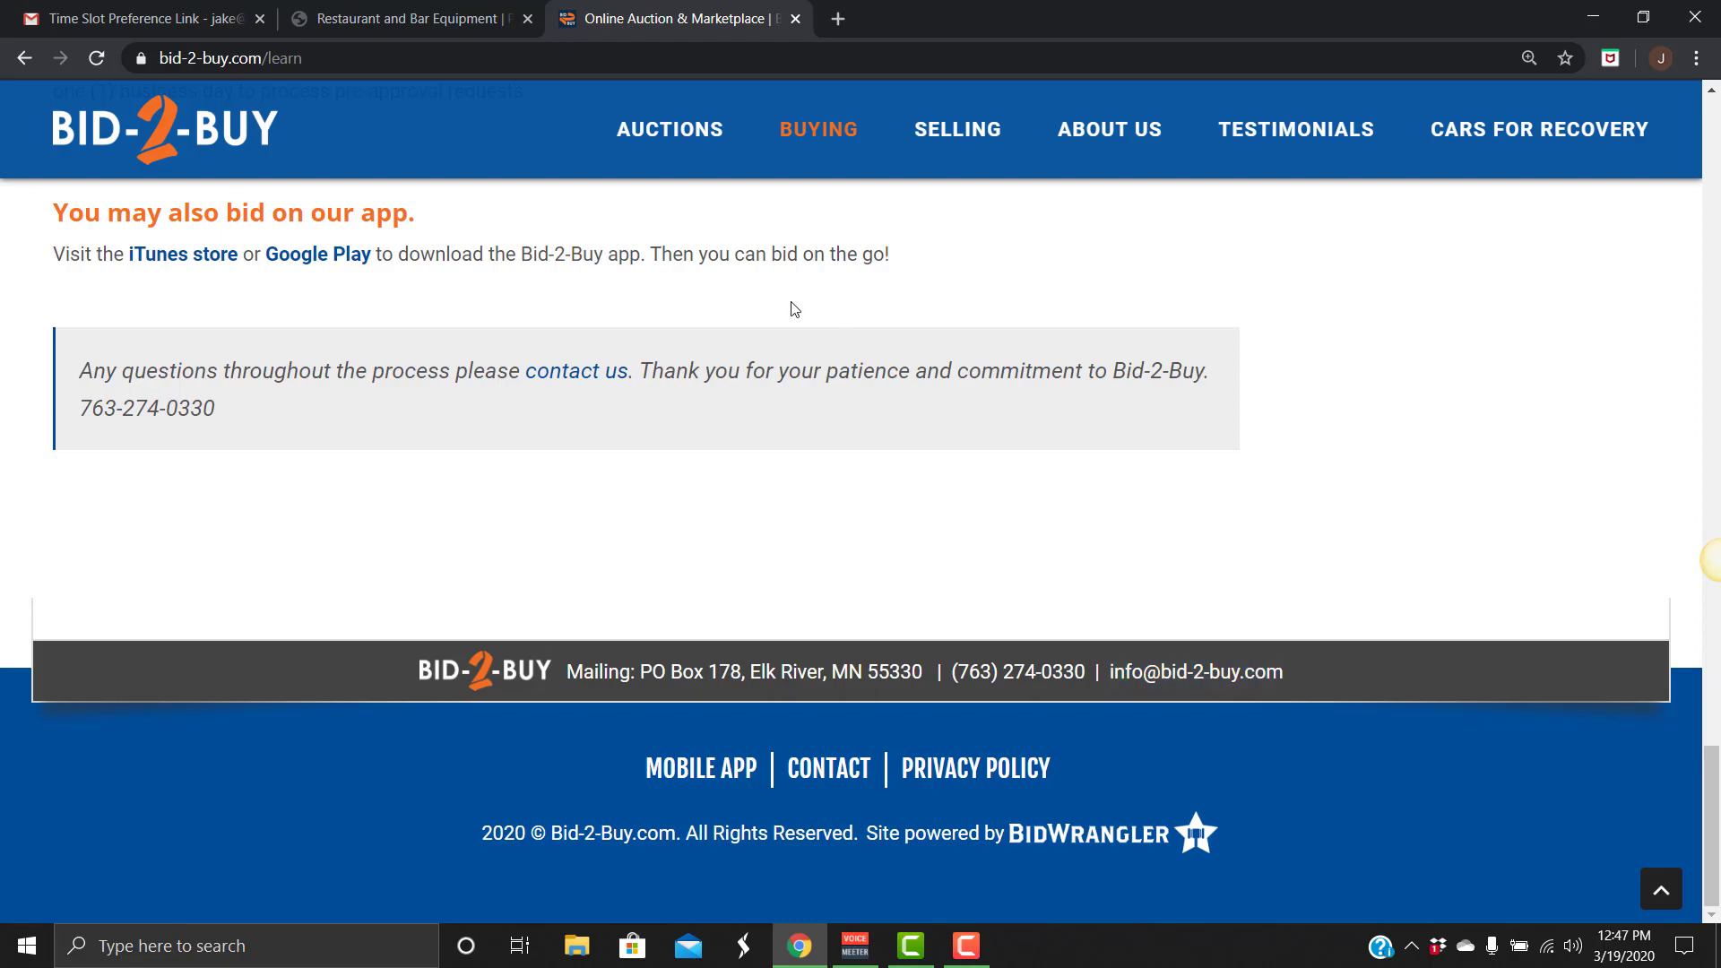